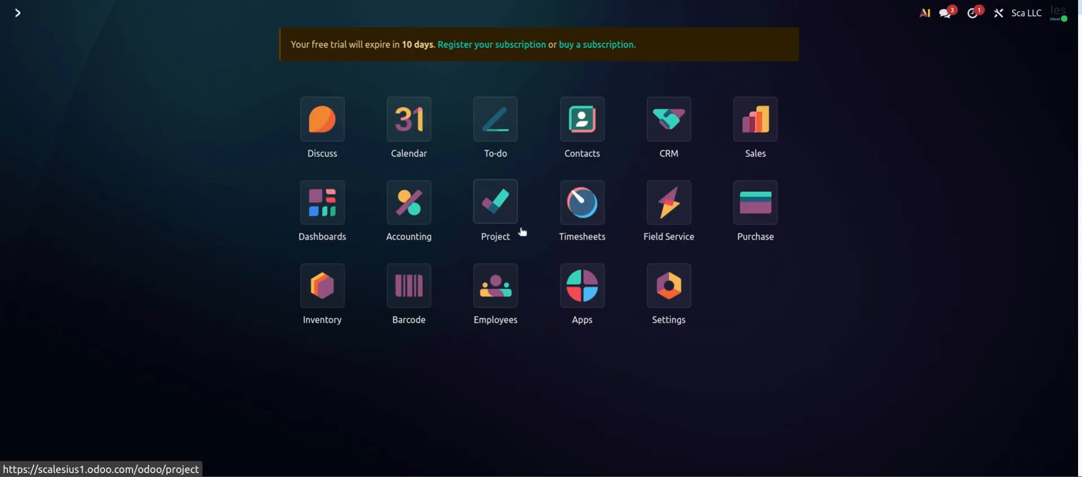
Start a new sales quotation for the customer Al Ameen LLC.
{"action": "left_click", "coordinate": [756, 121]}
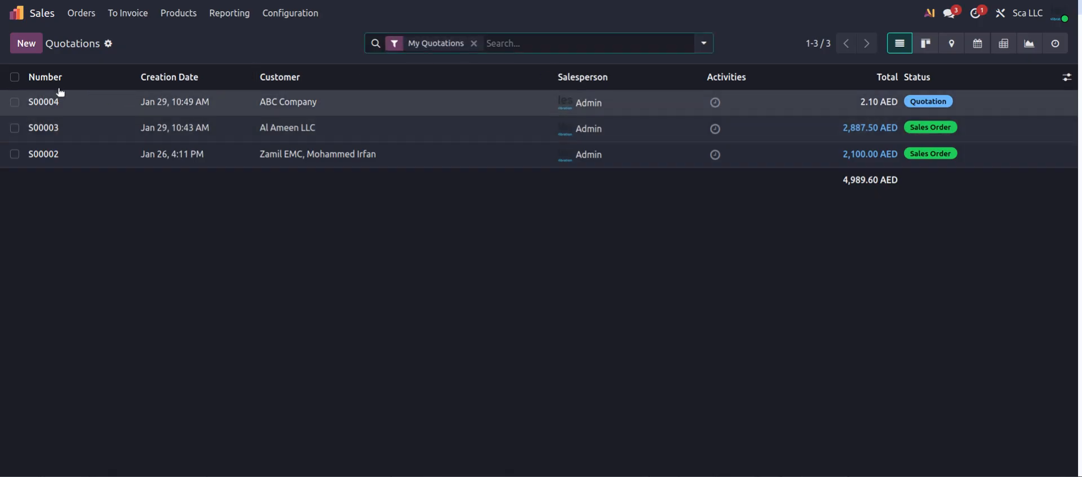
{"action": "left_click", "coordinate": [25, 45]}
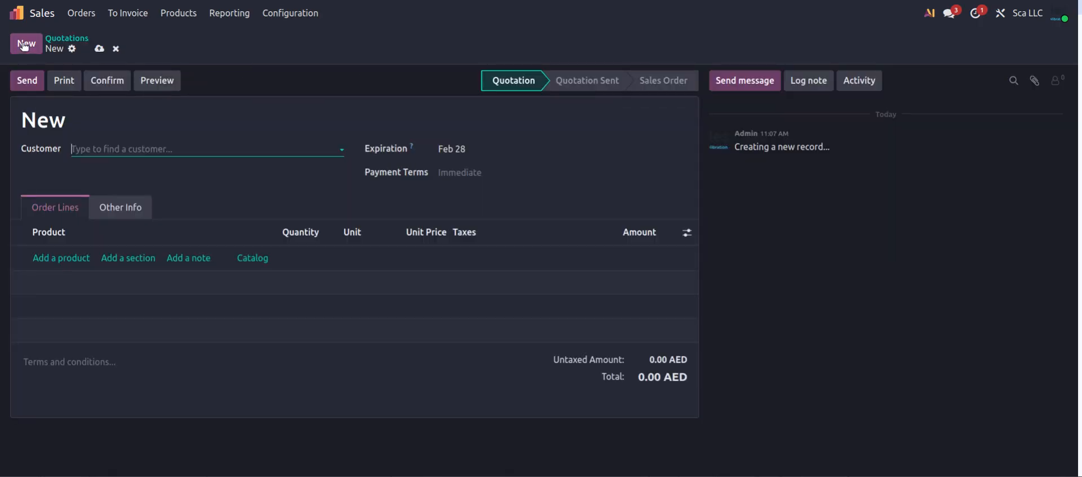
{"action": "left_click", "coordinate": [130, 146]}
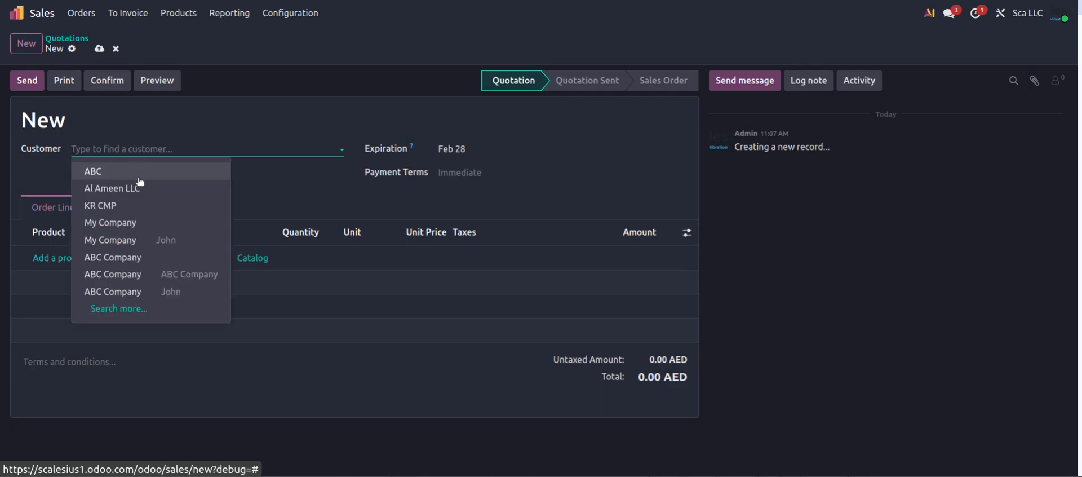
{"action": "left_click", "coordinate": [137, 191]}
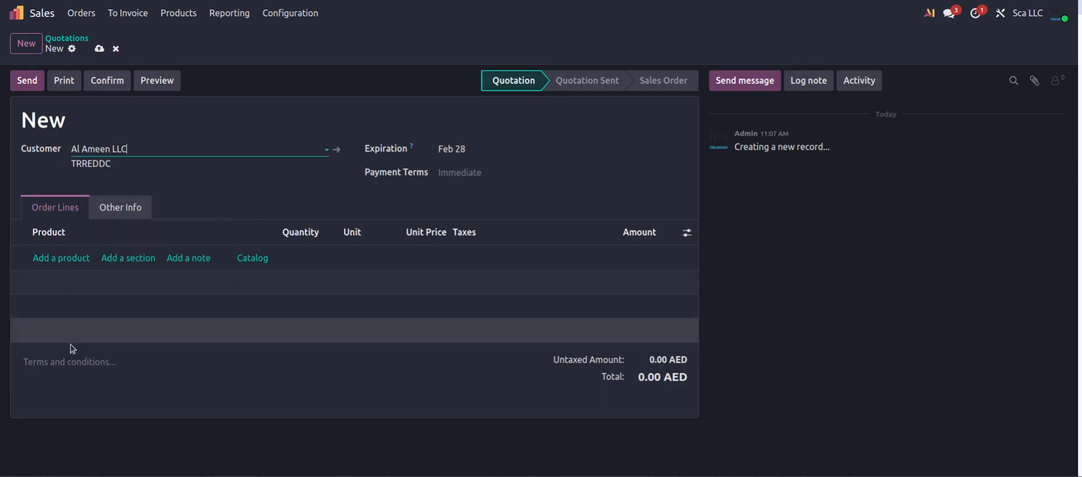
Add an order line and open the full creation form for a new product named Temperature indicator.
{"action": "left_click", "coordinate": [62, 258]}
{"action": "left_click", "coordinate": [61, 258]}
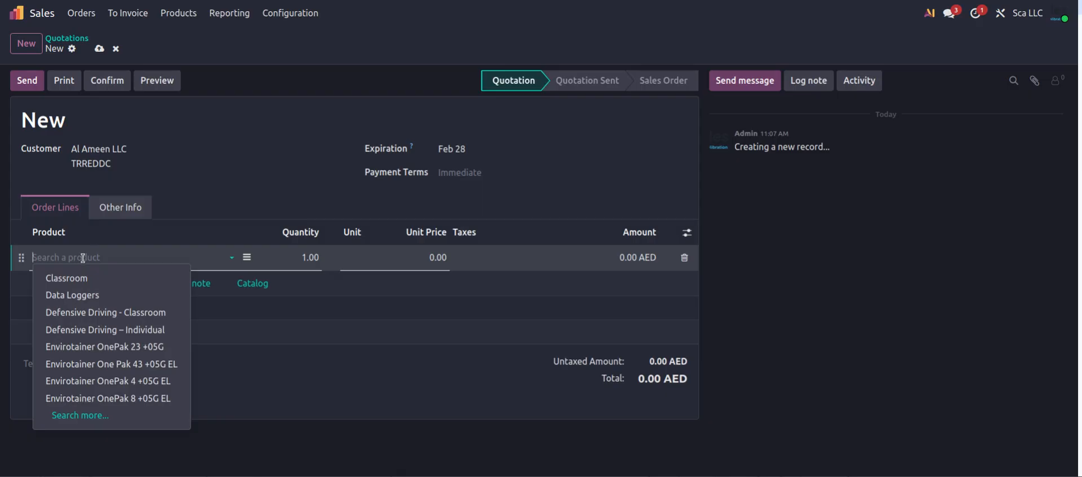
{"action": "left_click", "coordinate": [83, 258]}
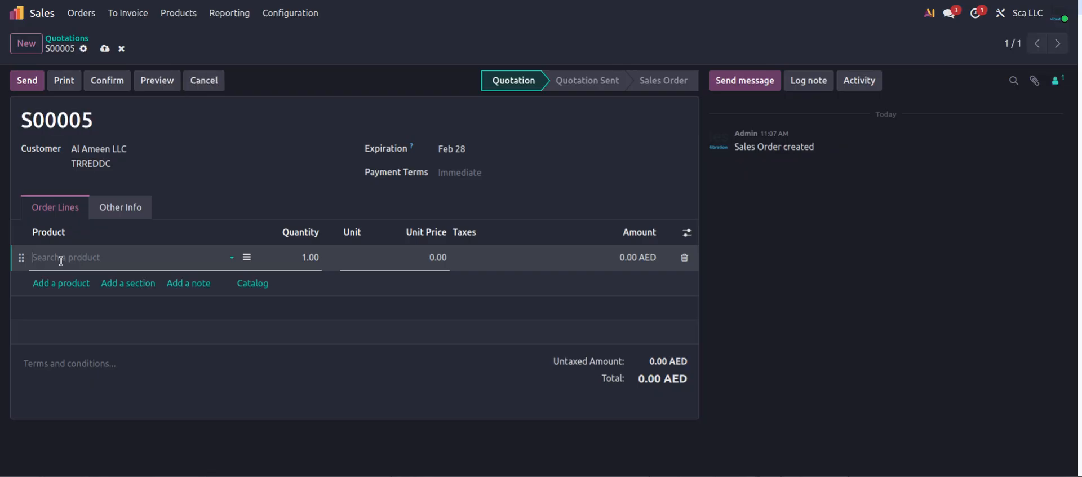
{"action": "type", "text": "temperat"}
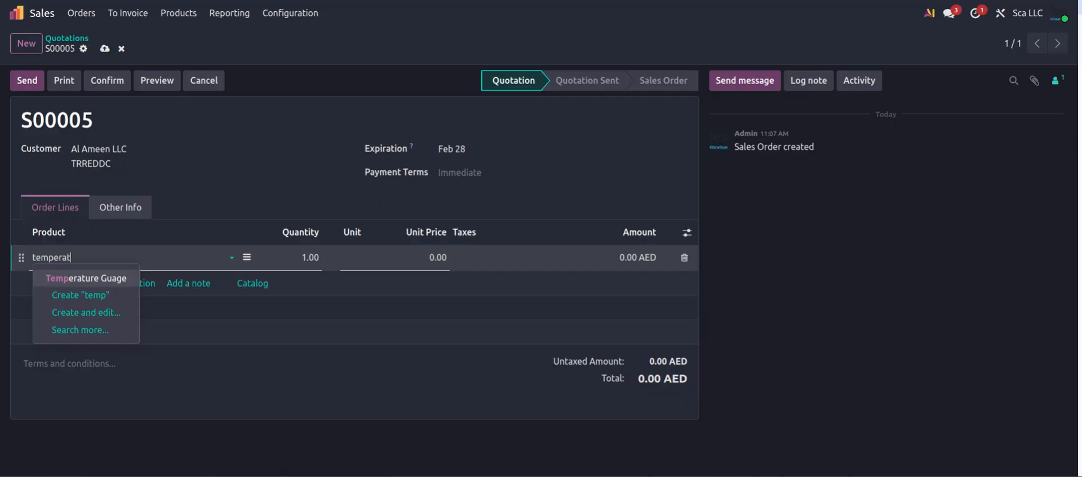
{"action": "type", "text": "ure"}
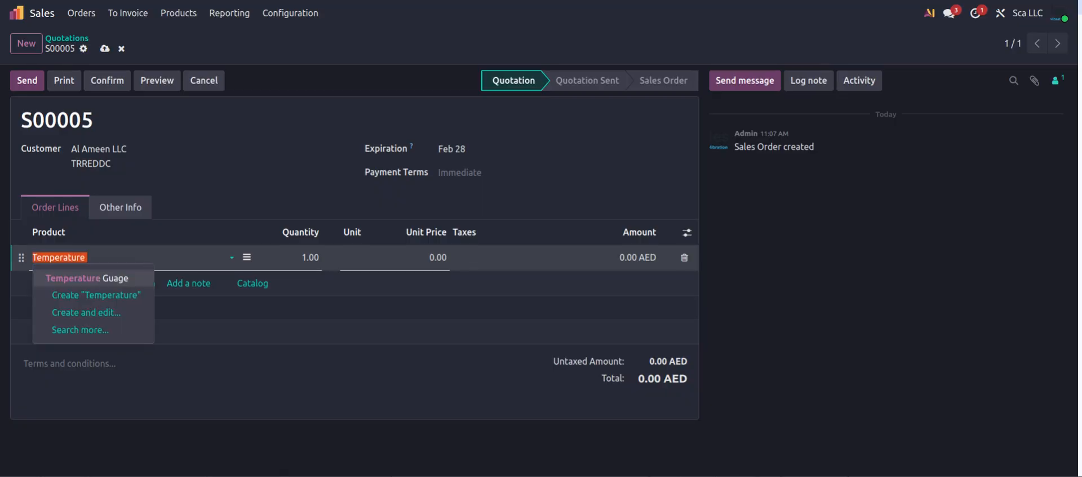
{"action": "key", "text": "BackSpace"}
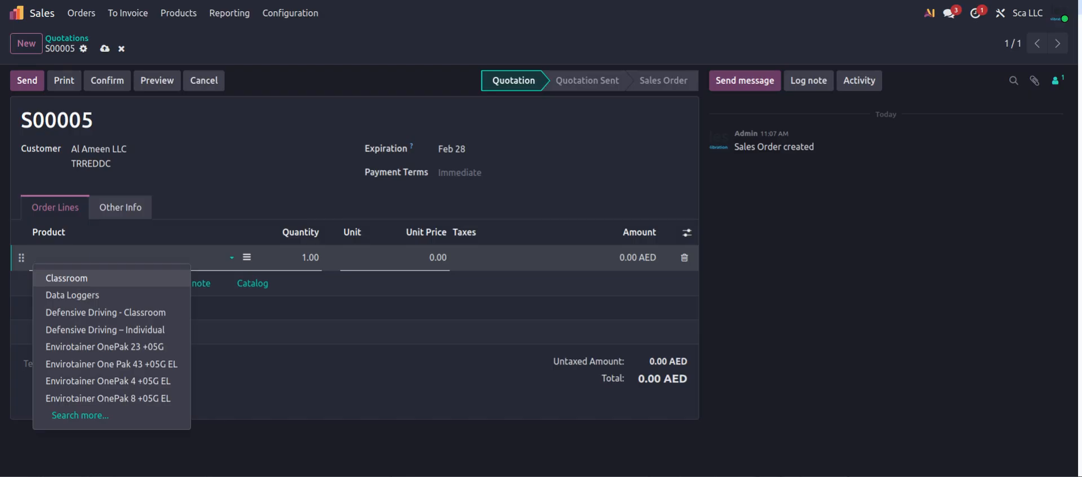
{"action": "key", "text": "ctrl+z"}
{"action": "key", "text": "Right"}
{"action": "type", "text": "indi"}
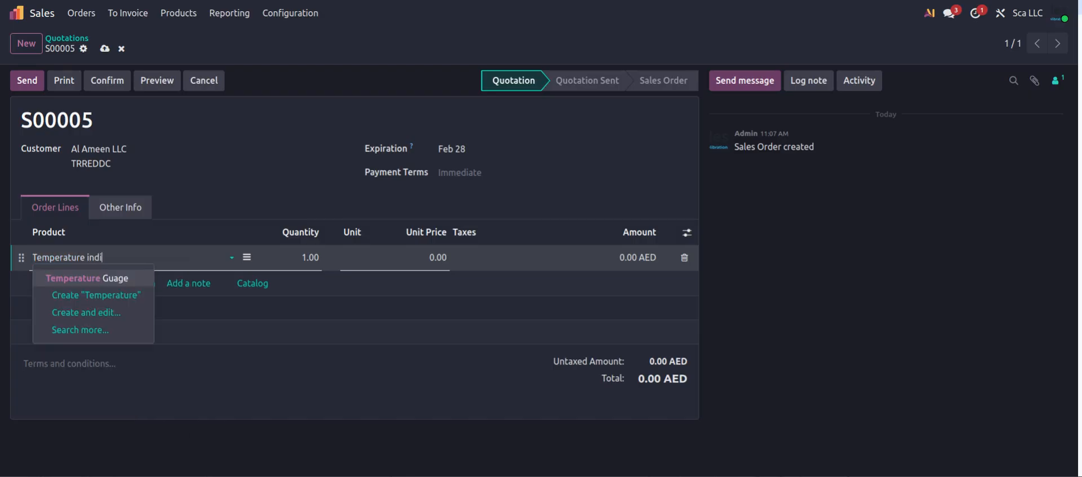
{"action": "type", "text": "cator"}
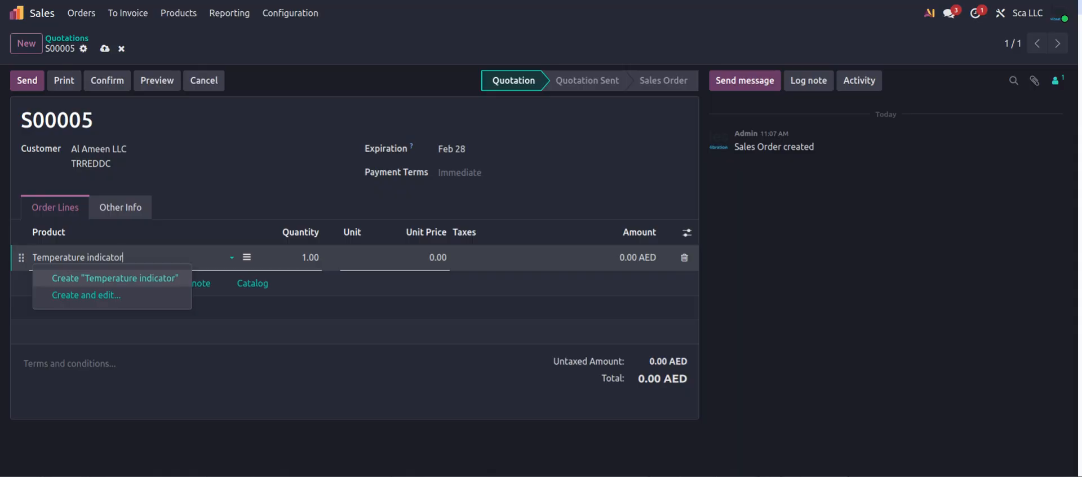
{"action": "left_click", "coordinate": [115, 295]}
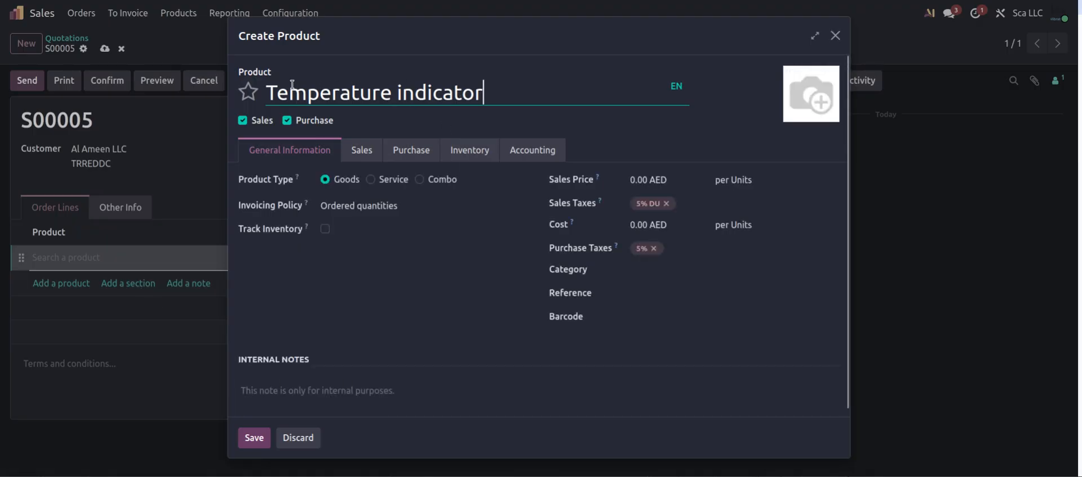
Make the new product unavailable for purchase and set its product type to Service.
{"action": "left_click", "coordinate": [287, 121]}
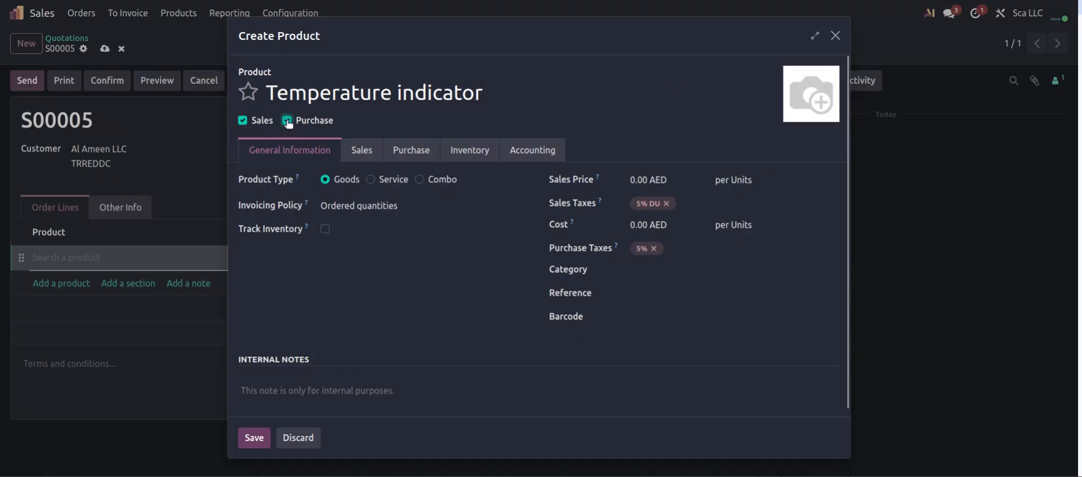
{"action": "left_click", "coordinate": [287, 121]}
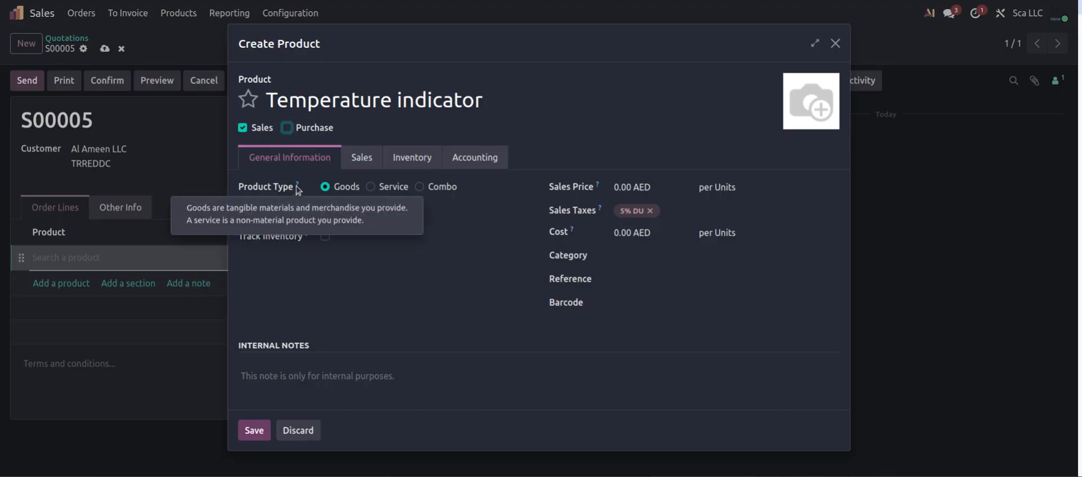
{"action": "left_click", "coordinate": [371, 188]}
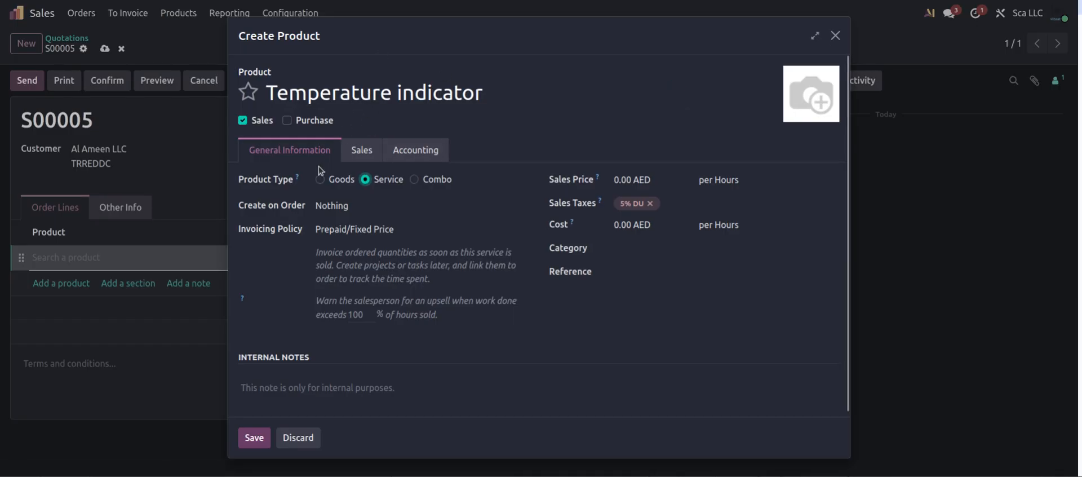
Have the service create a Project & Task on order, using Field Service Template as the project template.
{"action": "left_click", "coordinate": [355, 206]}
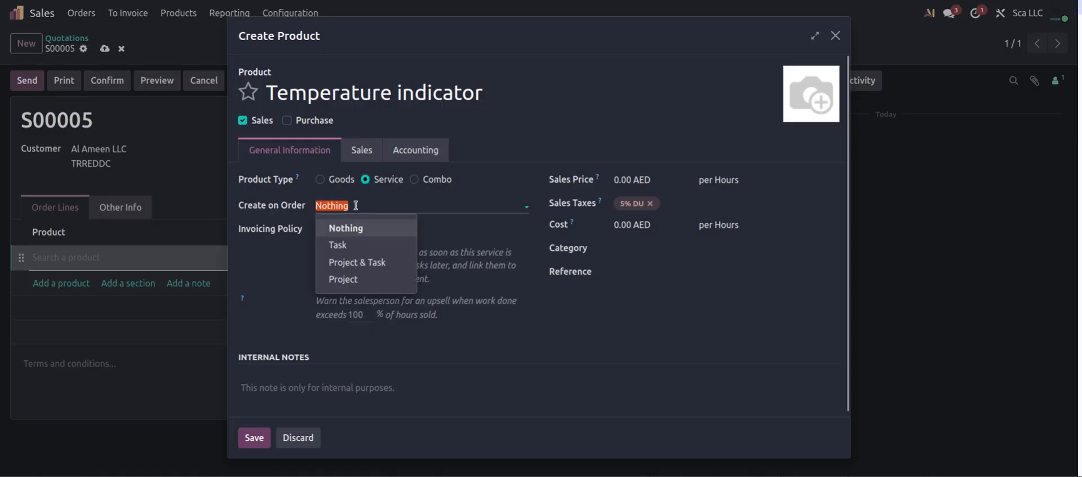
{"action": "left_click", "coordinate": [356, 263]}
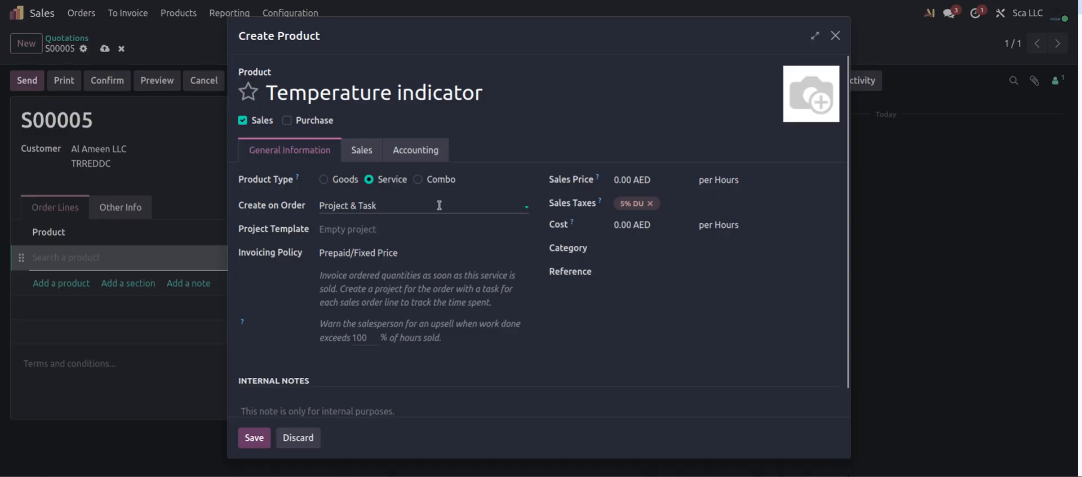
{"action": "left_click", "coordinate": [347, 228]}
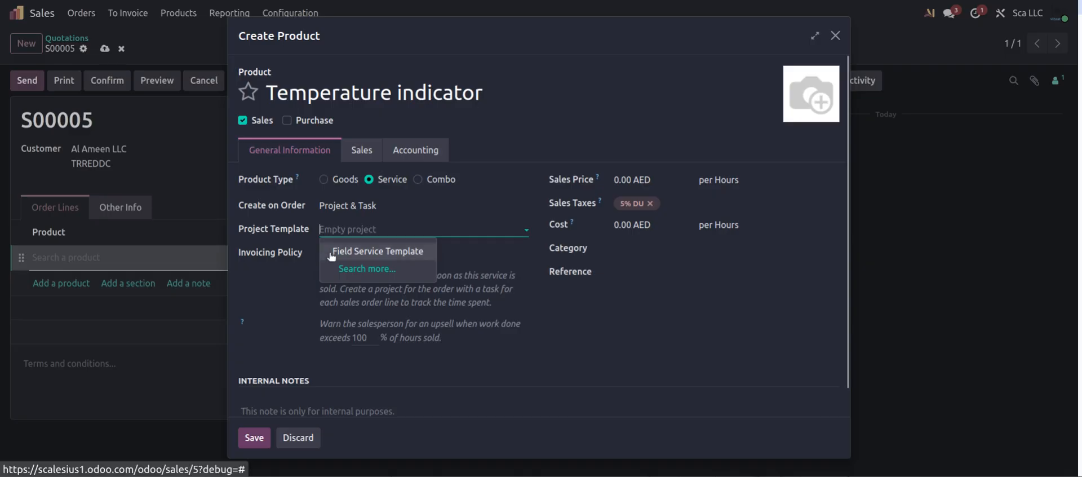
{"action": "left_click", "coordinate": [330, 252]}
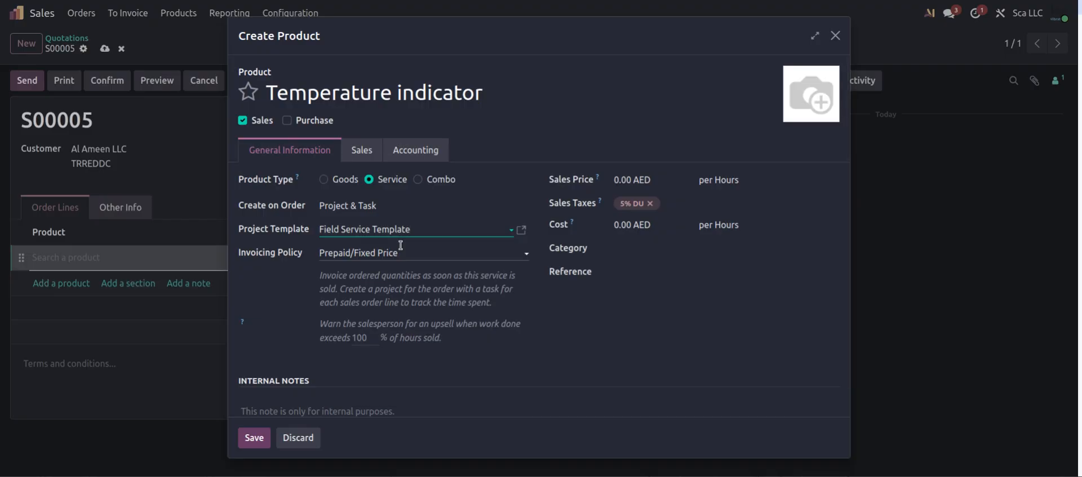
Set the product's sales price to 250 AED, keeping Hours as its unit.
{"action": "left_click", "coordinate": [620, 178]}
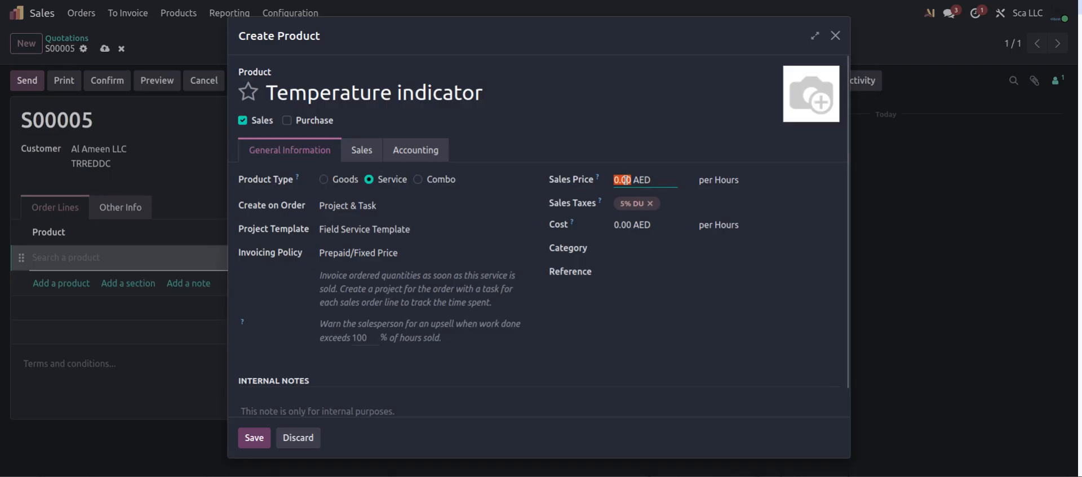
{"action": "type", "text": "250"}
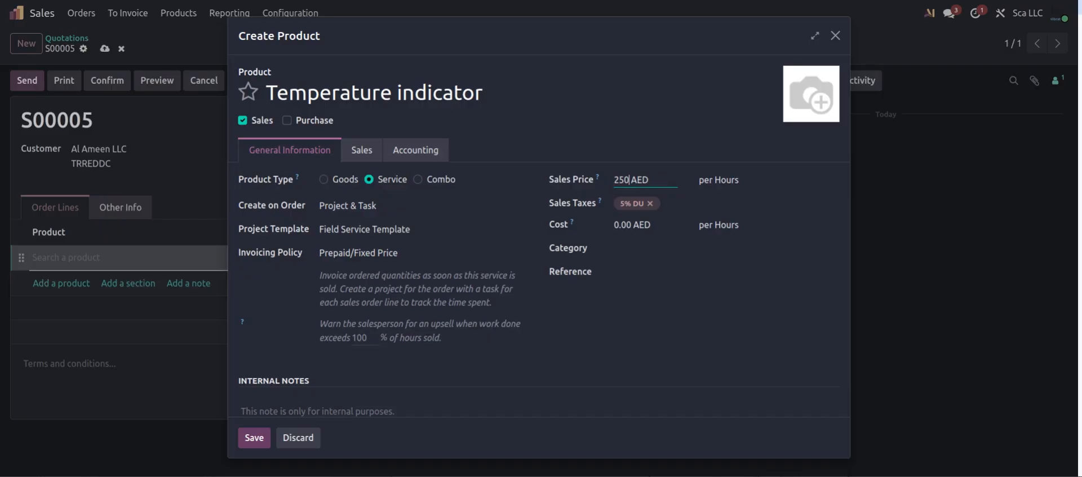
{"action": "left_click", "coordinate": [648, 361]}
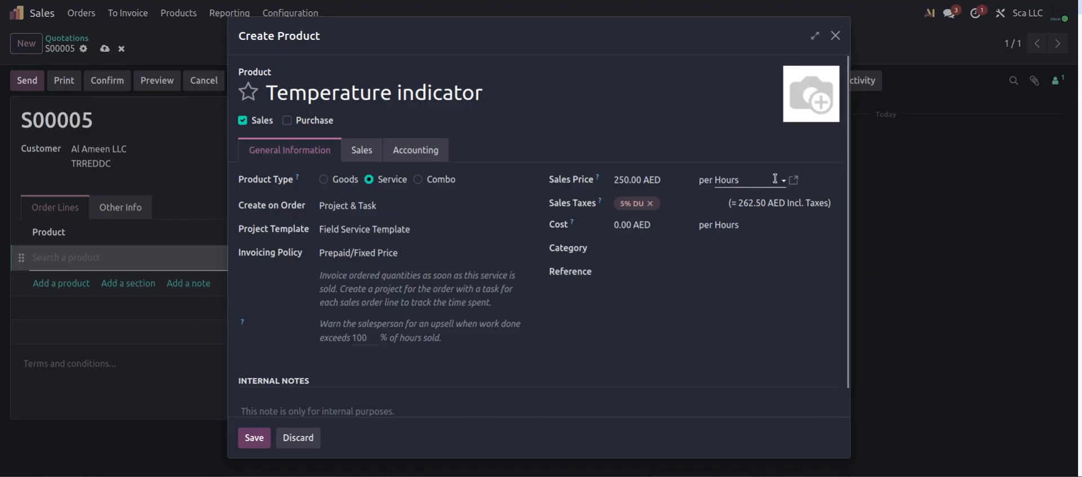
{"action": "left_click", "coordinate": [728, 181]}
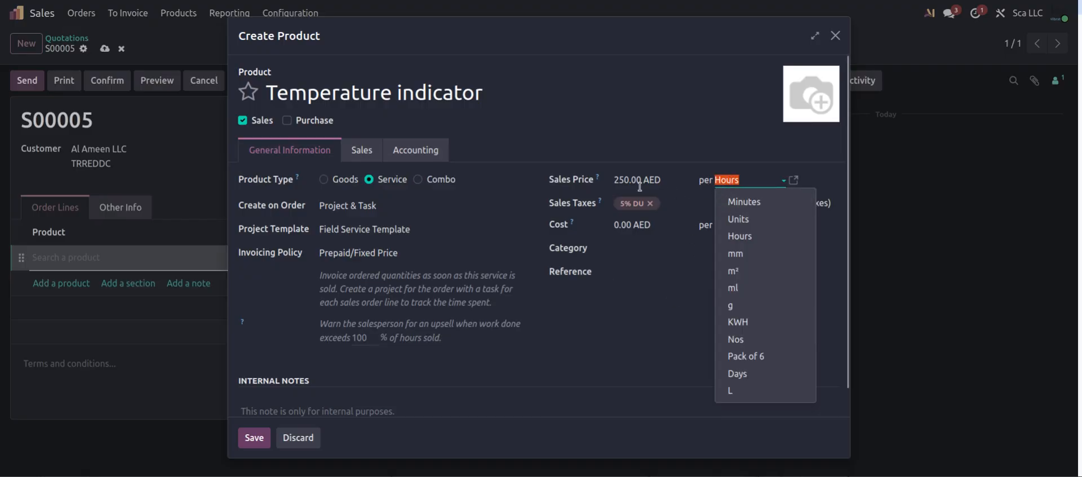
{"action": "scroll", "coordinate": [760, 329], "scroll_direction": "down", "scroll_amount": 1}
{"action": "scroll", "coordinate": [758, 324], "scroll_direction": "down", "scroll_amount": 1}
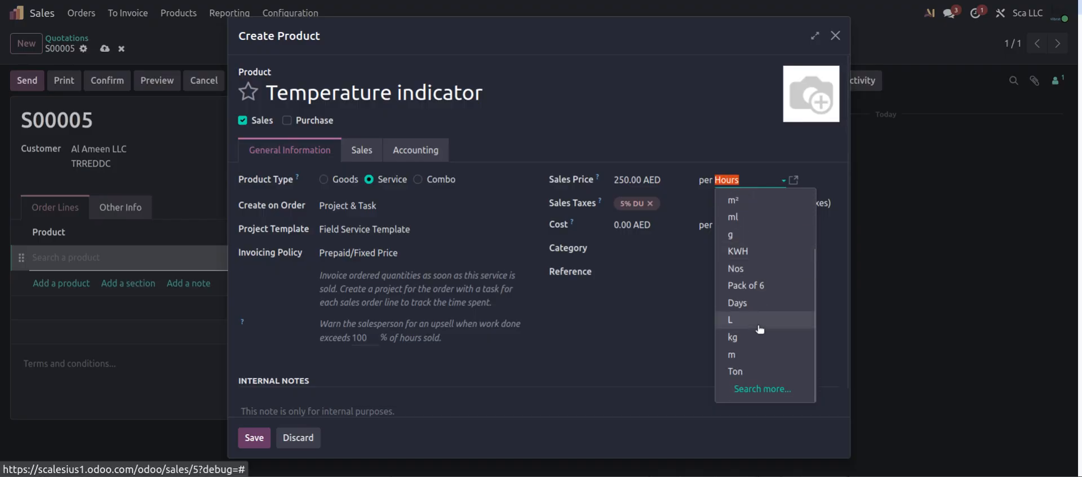
{"action": "scroll", "coordinate": [754, 270], "scroll_direction": "up", "scroll_amount": 2}
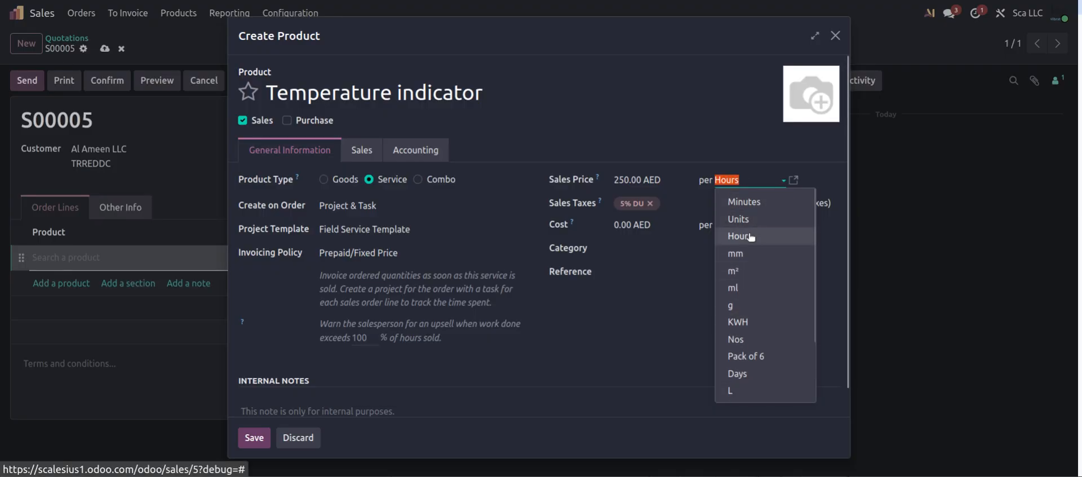
{"action": "left_click", "coordinate": [750, 180]}
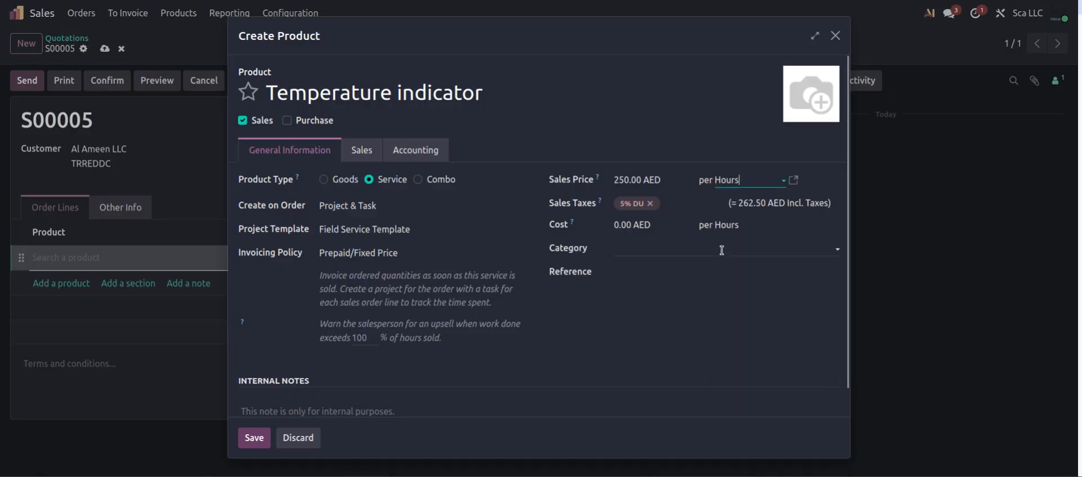
{"action": "left_click", "coordinate": [620, 226]}
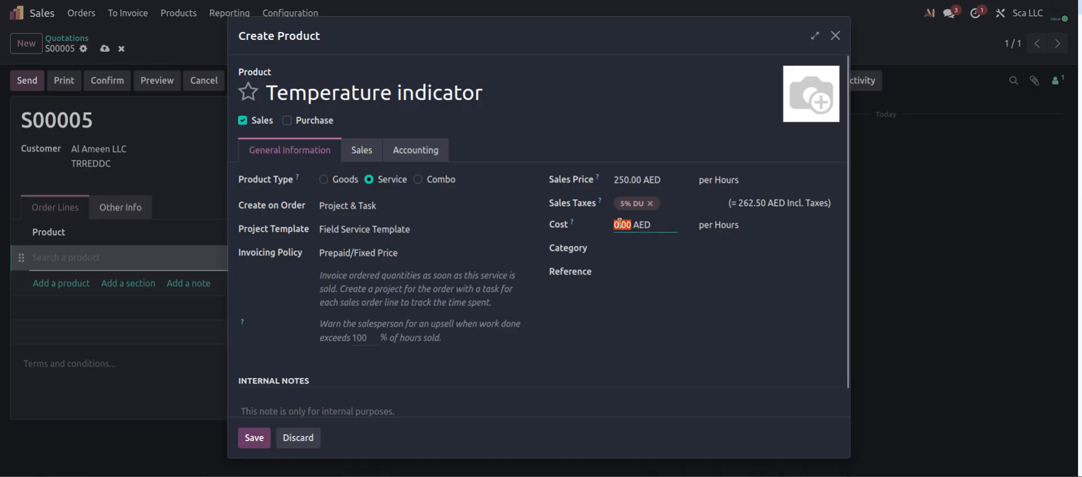
{"action": "left_click", "coordinate": [622, 171]}
{"action": "mouse_move", "coordinate": [596, 176]}
Enter Indicator as a new product category and open its full creation form.
{"action": "left_click", "coordinate": [629, 248]}
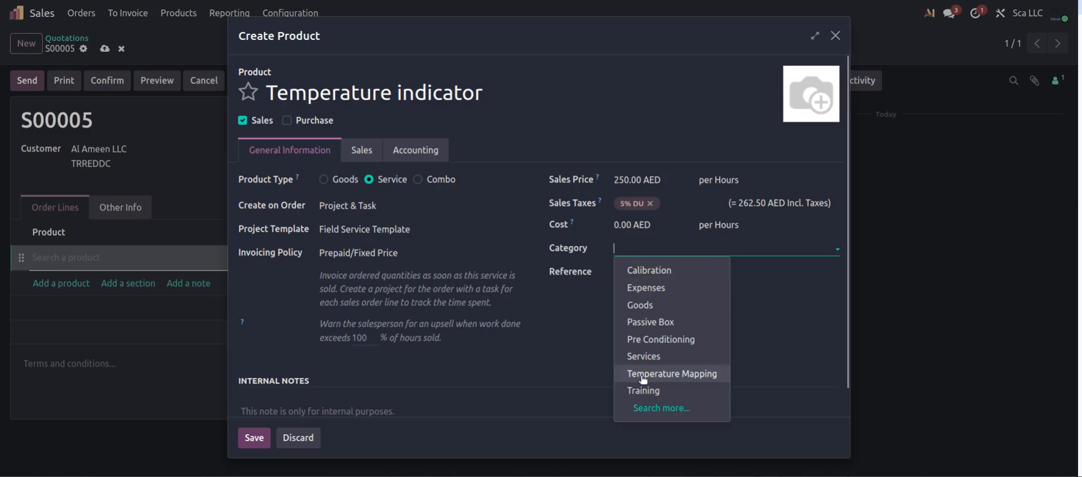
{"action": "left_click", "coordinate": [675, 375]}
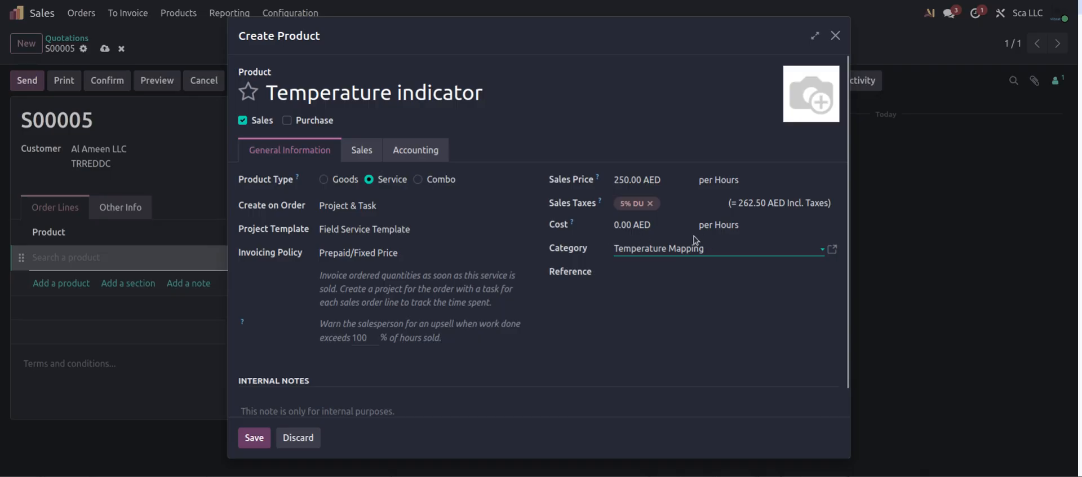
{"action": "left_click", "coordinate": [720, 251]}
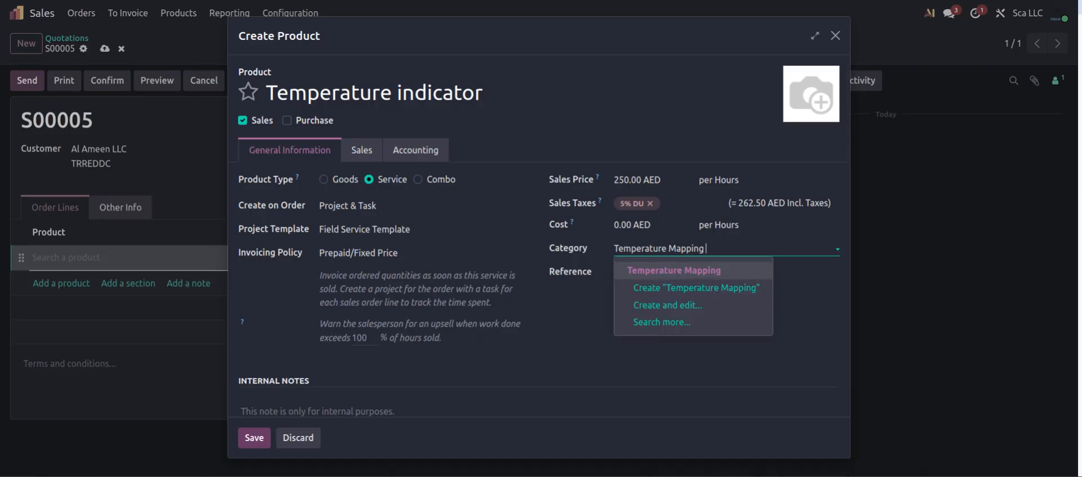
{"action": "key", "text": "ctrl+BackSpace"}
{"action": "key", "text": "ctrl+BackSpace"}
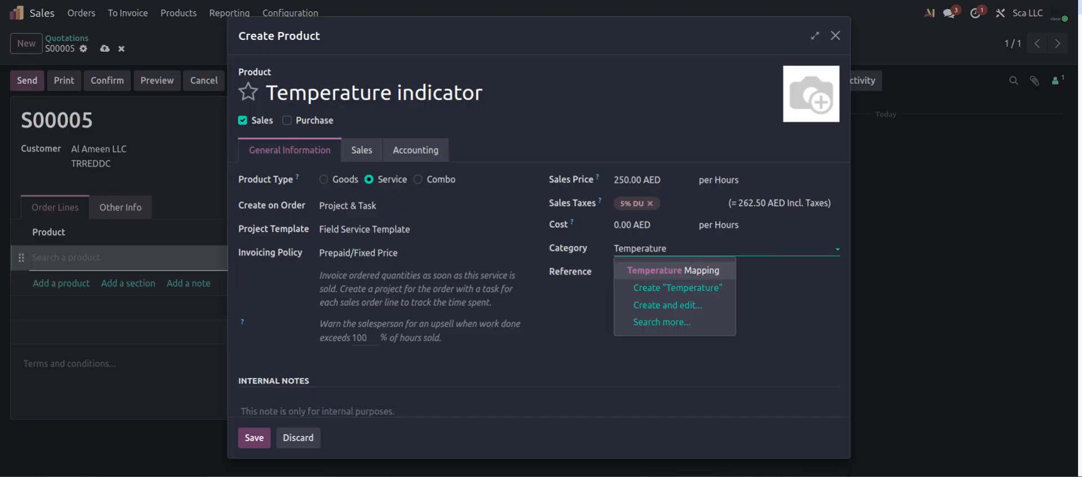
{"action": "type", "text": "Indicator"}
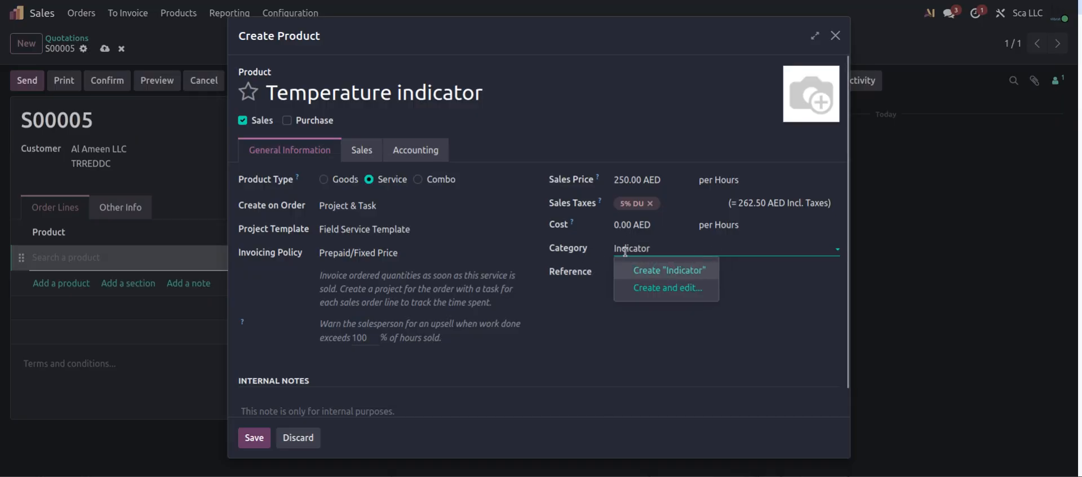
{"action": "left_click", "coordinate": [649, 287]}
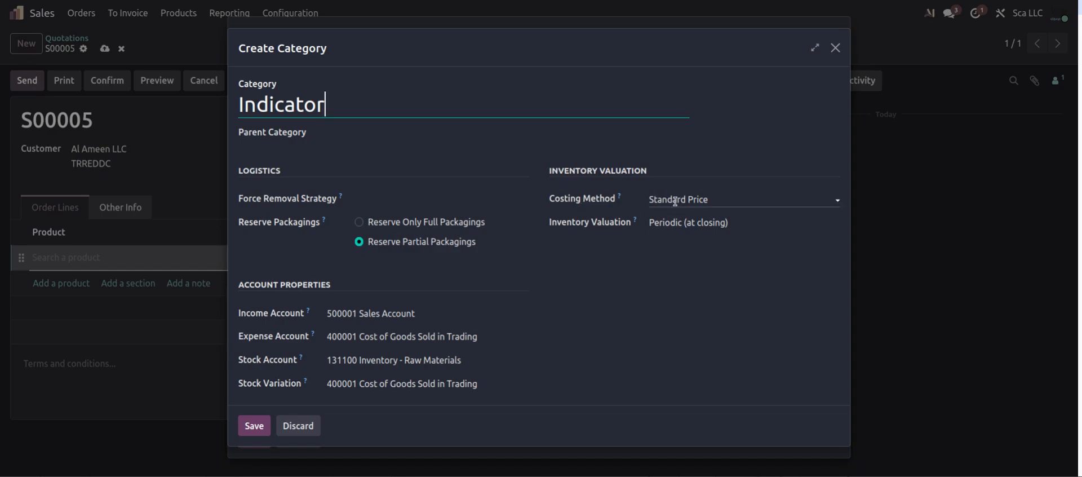
Check the account choices for the Indicator category's income account, keep 500001 Sales Account and save the category.
{"action": "left_click", "coordinate": [427, 312]}
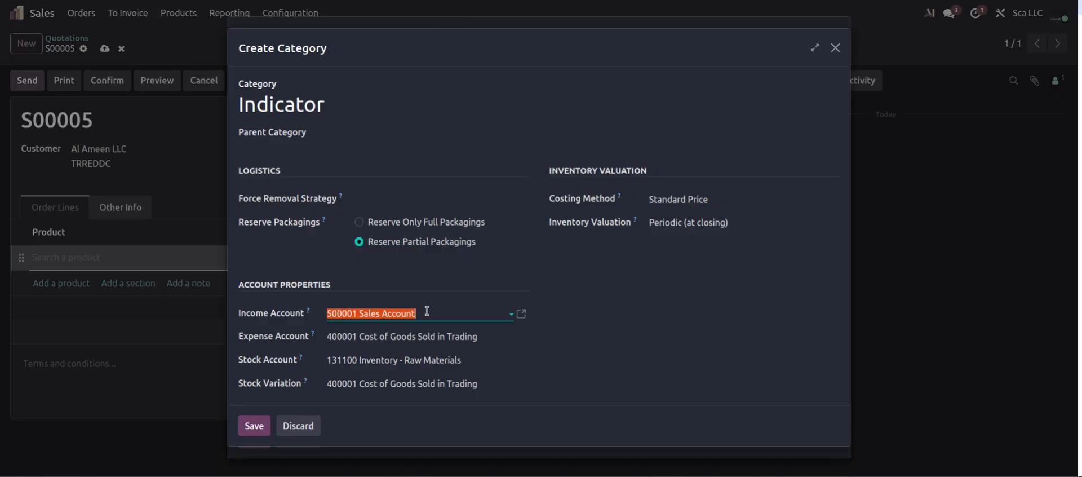
{"action": "left_click", "coordinate": [424, 312]}
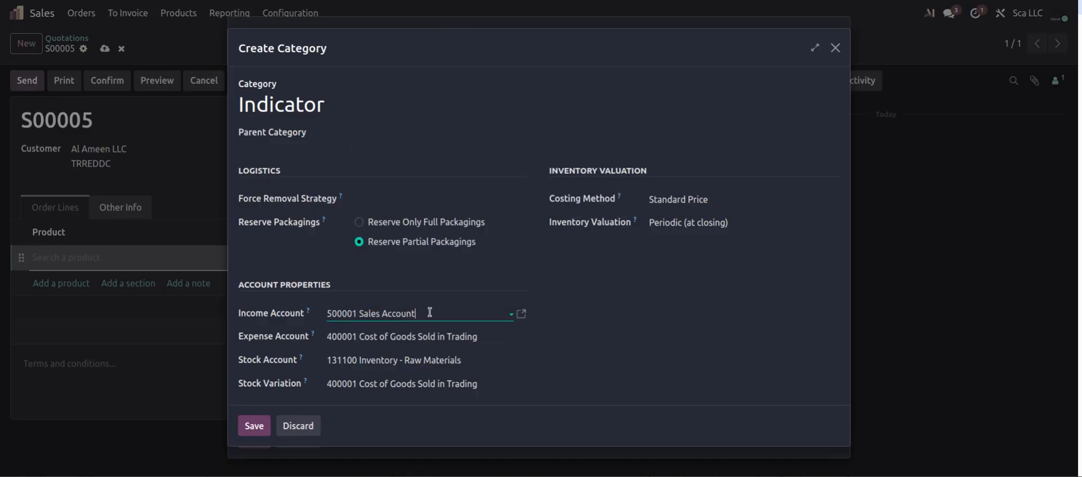
{"action": "left_click_drag", "start_coordinate": [430, 312], "coordinate": [322, 316]}
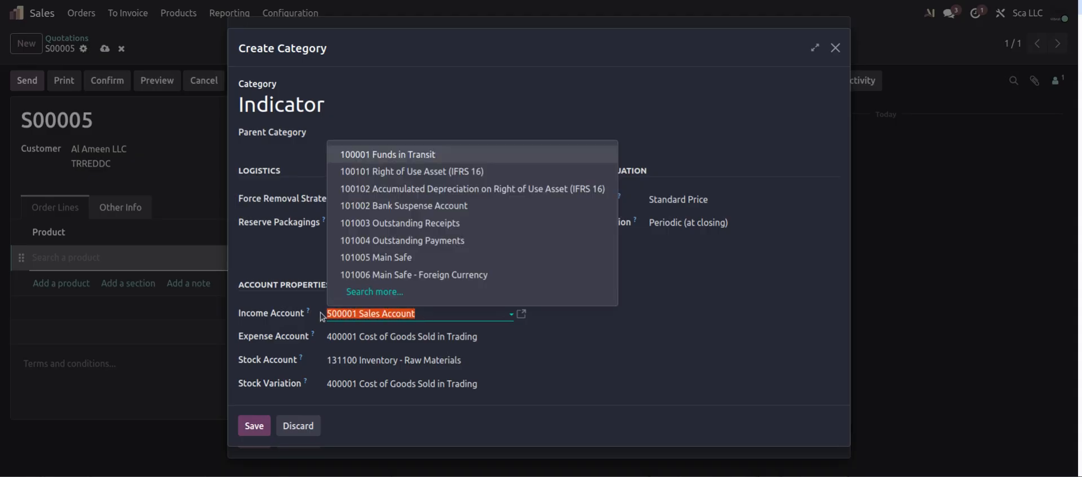
{"action": "left_click", "coordinate": [405, 319]}
{"action": "left_click", "coordinate": [411, 318]}
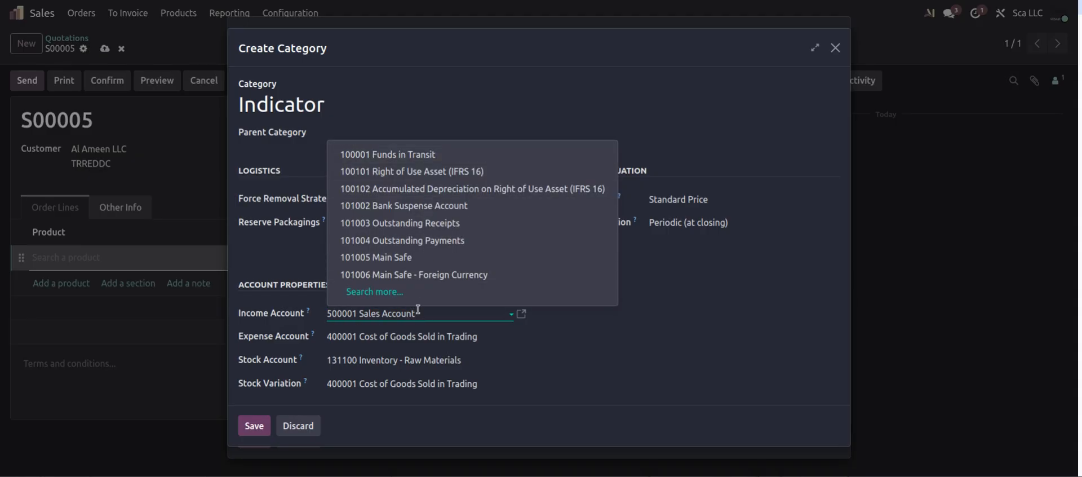
{"action": "left_click", "coordinate": [420, 311]}
{"action": "left_click", "coordinate": [423, 313]}
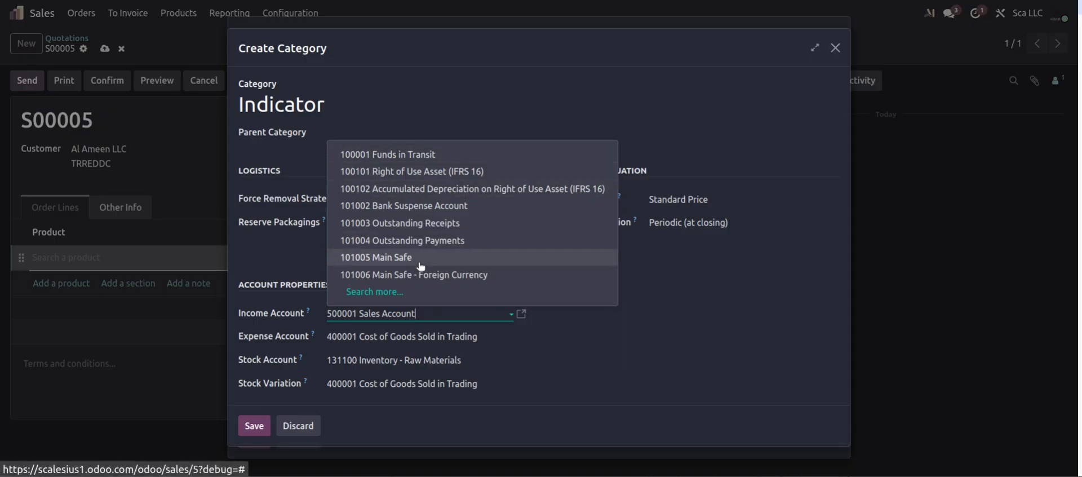
{"action": "left_click", "coordinate": [625, 416]}
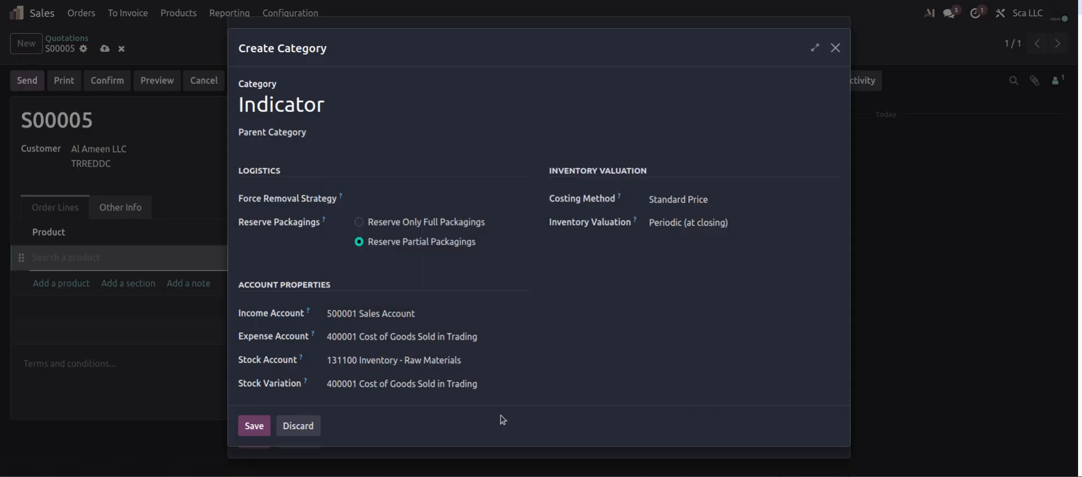
{"action": "left_click", "coordinate": [254, 427]}
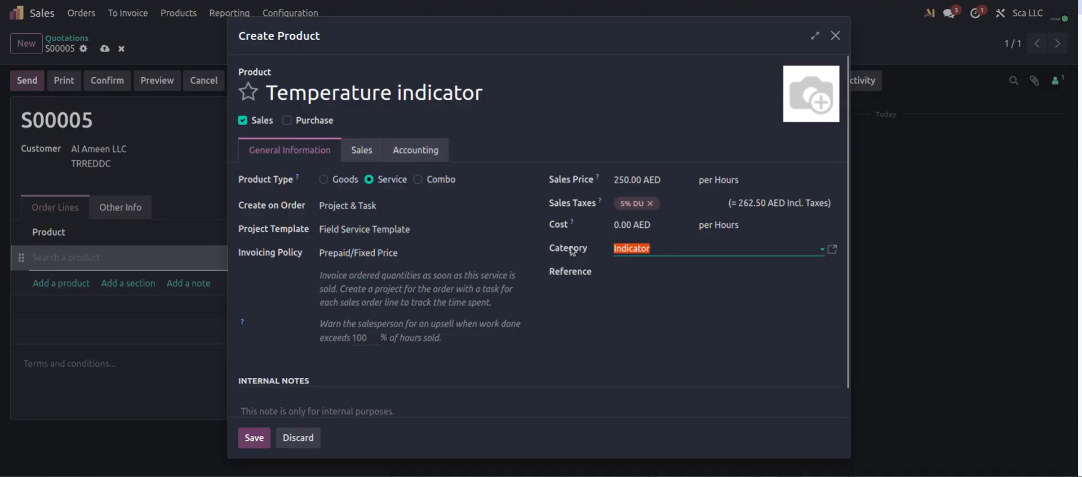
Enter TI12345 as the Temperature indicator product's reference.
{"action": "left_click", "coordinate": [644, 271]}
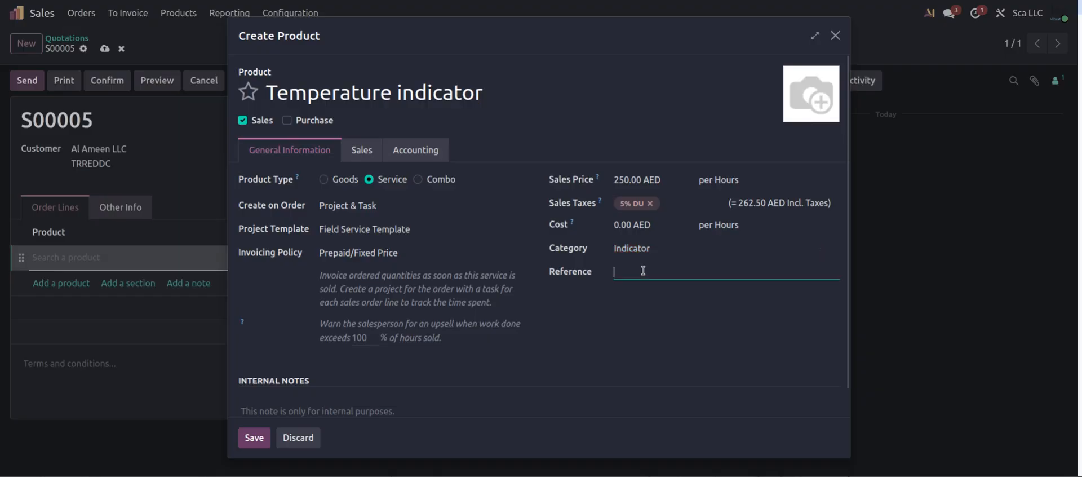
{"action": "type", "text": "TI12345"}
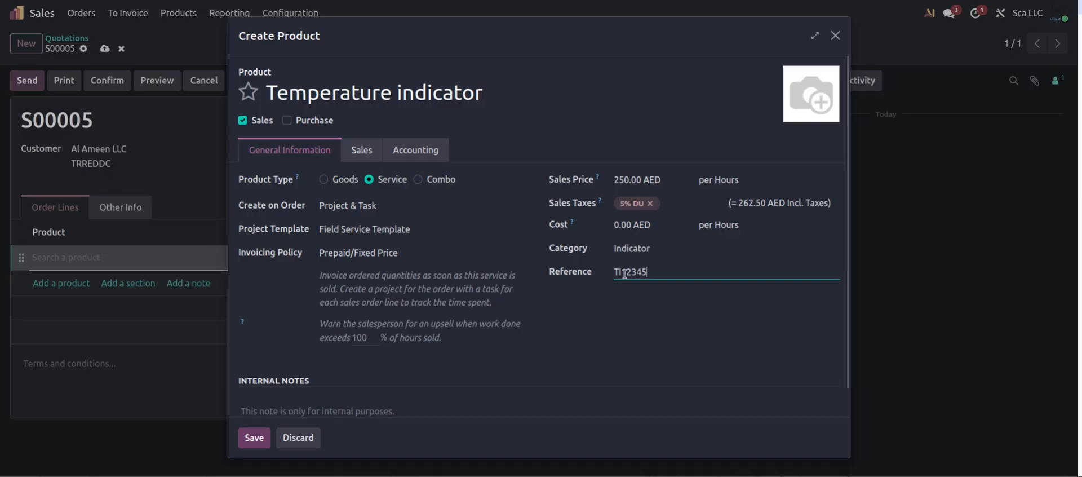
{"action": "double_click", "coordinate": [643, 272]}
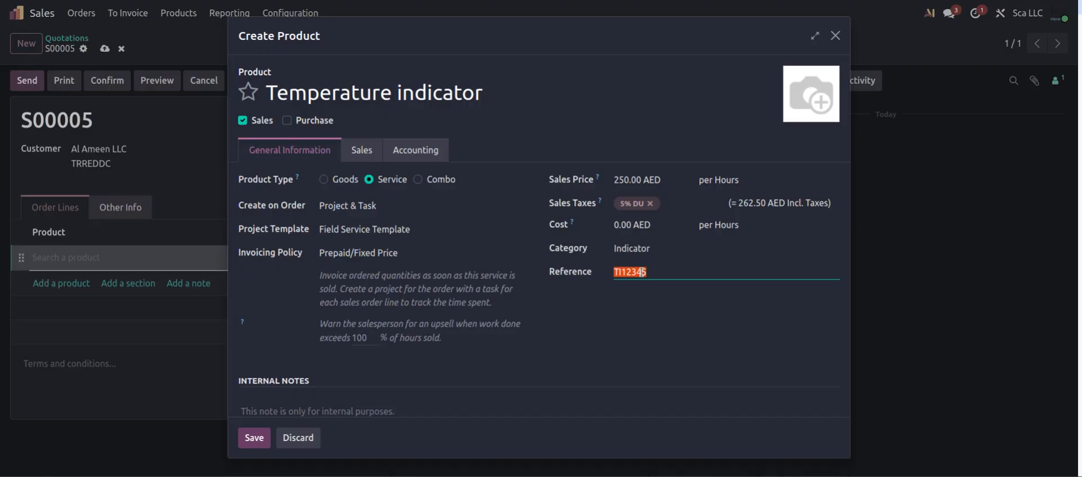
Review the product's internal notes and short description fields, leave both empty, and save the product onto the quotation line.
{"action": "scroll", "coordinate": [543, 314], "scroll_direction": "down", "scroll_amount": 1}
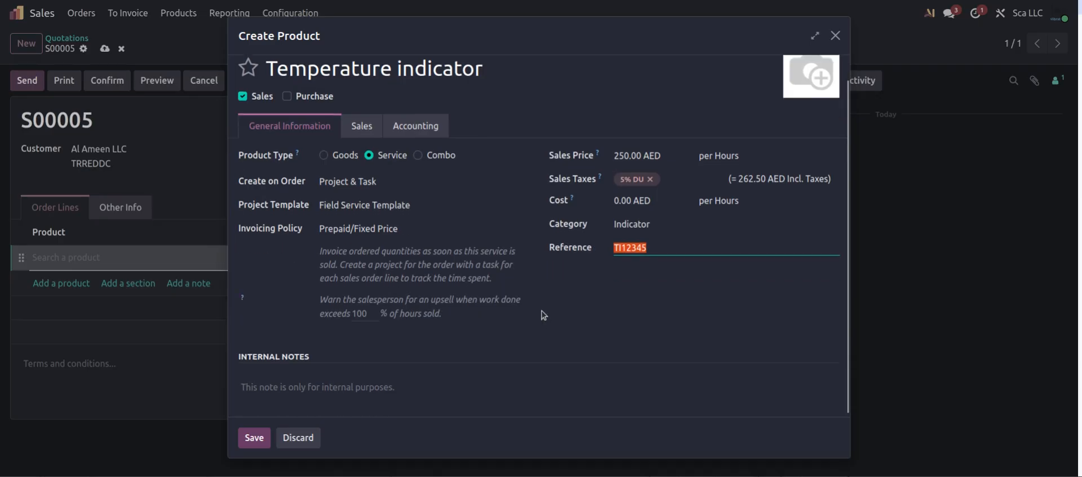
{"action": "left_click", "coordinate": [327, 385]}
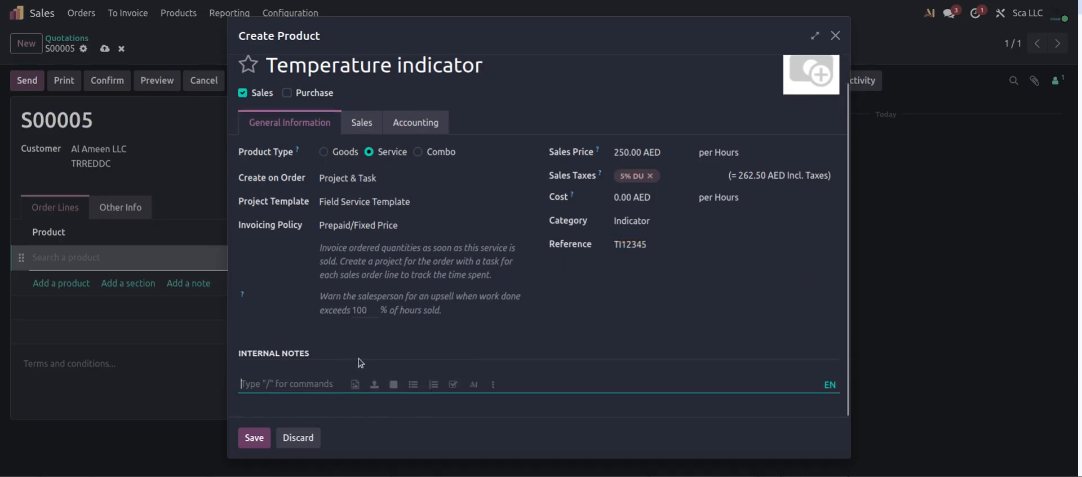
{"action": "left_click", "coordinate": [361, 124]}
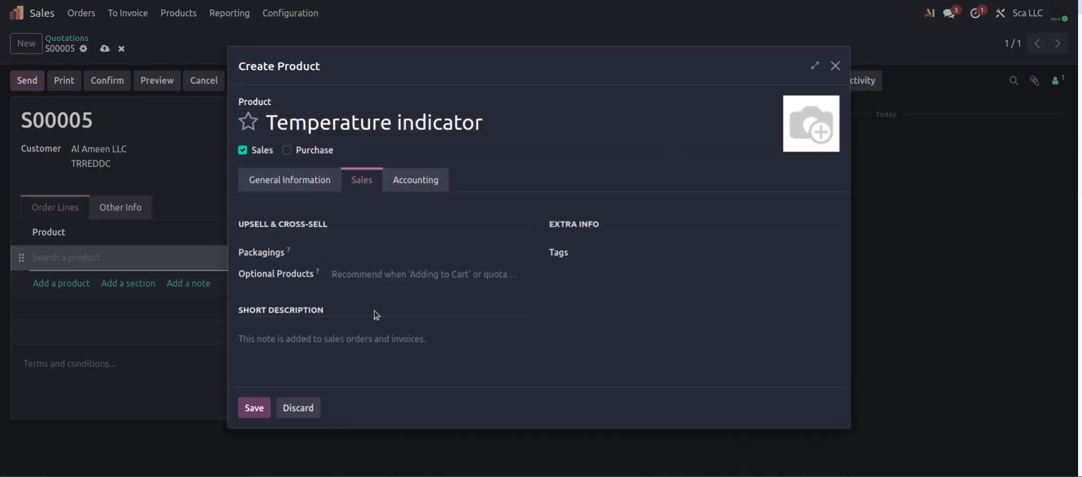
{"action": "left_click", "coordinate": [295, 339]}
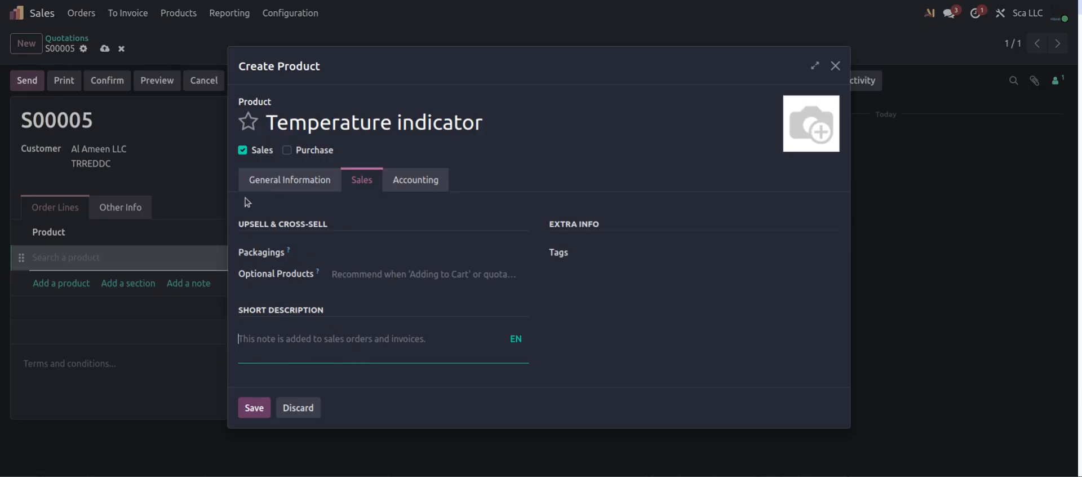
{"action": "left_click", "coordinate": [280, 178]}
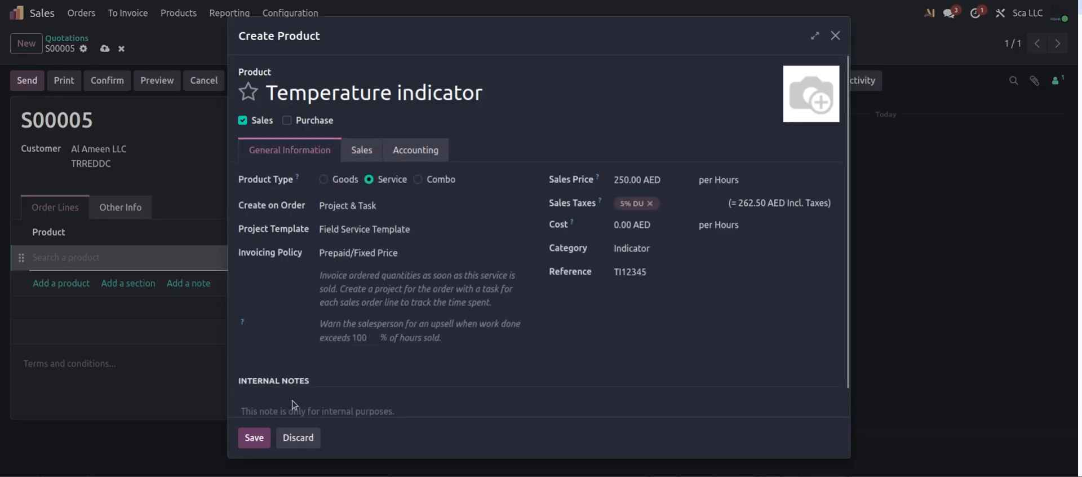
{"action": "left_click", "coordinate": [255, 437]}
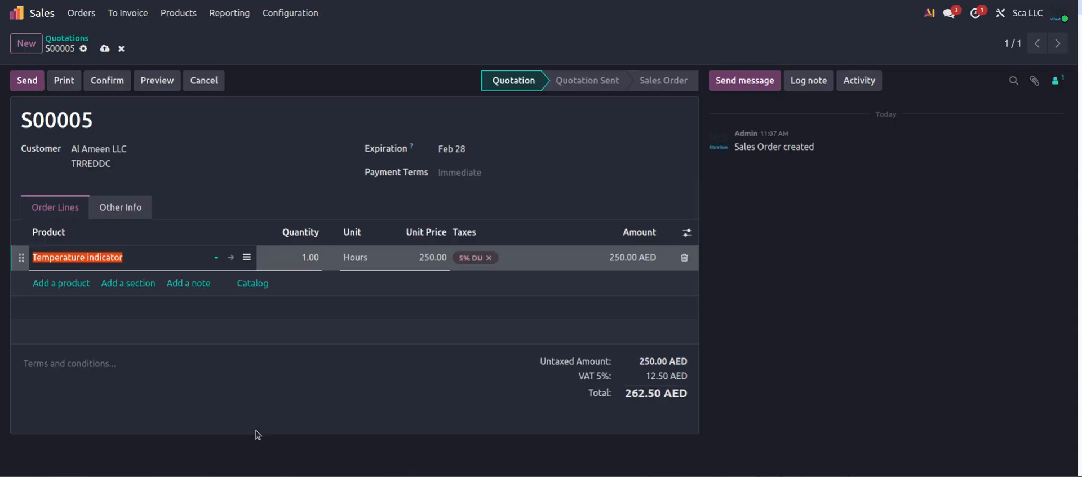
Open the Temperature indicator product record from the quotation line for review and return to the quotation.
{"action": "left_click", "coordinate": [102, 259]}
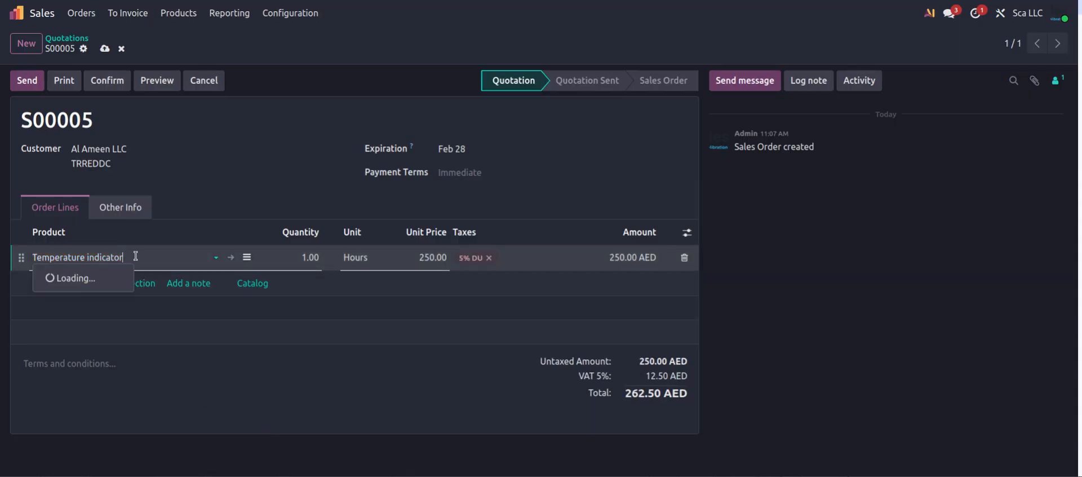
{"action": "left_click", "coordinate": [230, 259]}
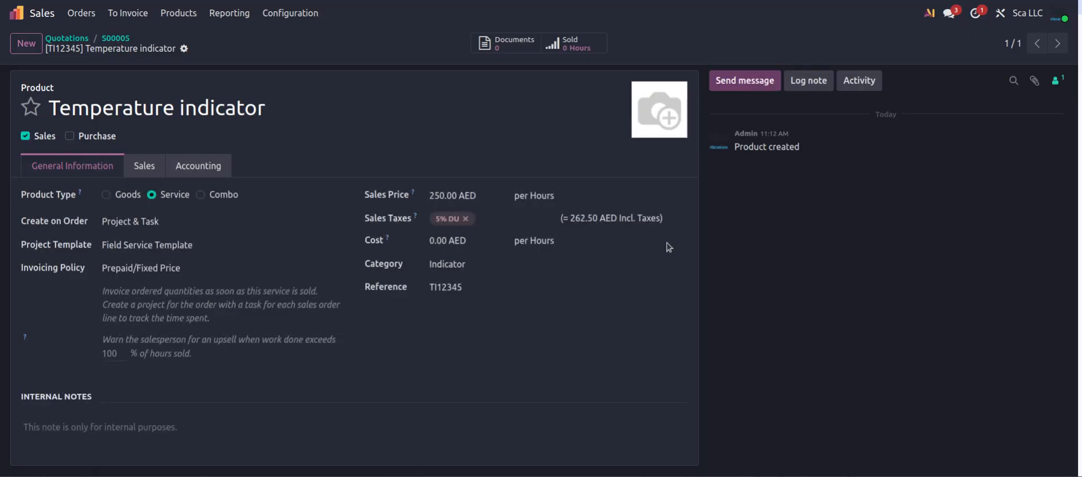
{"action": "left_click", "coordinate": [116, 38]}
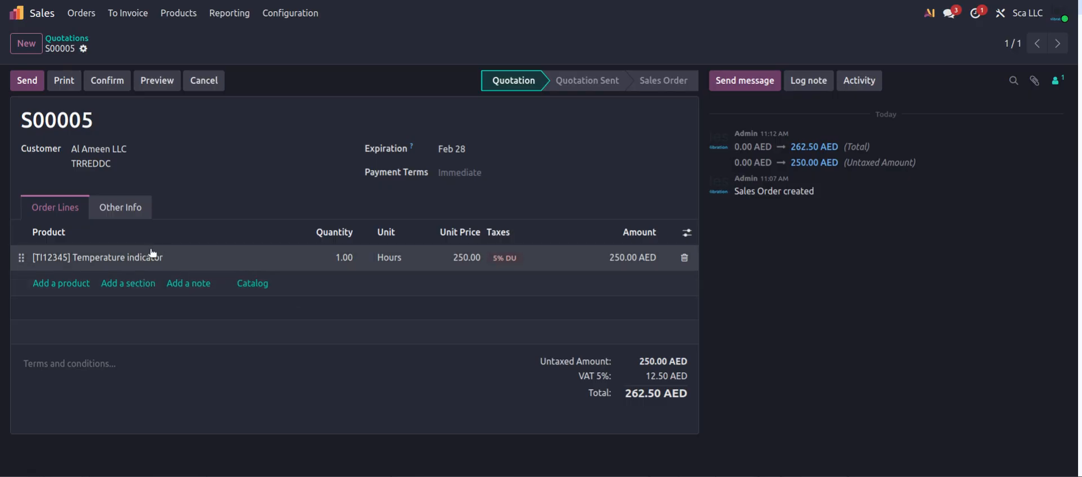
Reopen Sales from the home screen and look through its product list.
{"action": "left_click", "coordinate": [17, 13]}
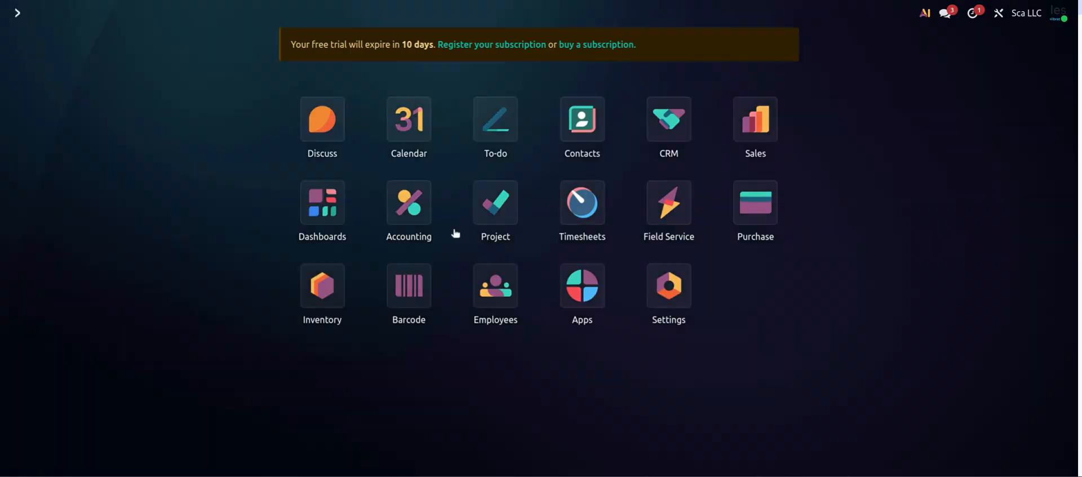
{"action": "left_click", "coordinate": [749, 135]}
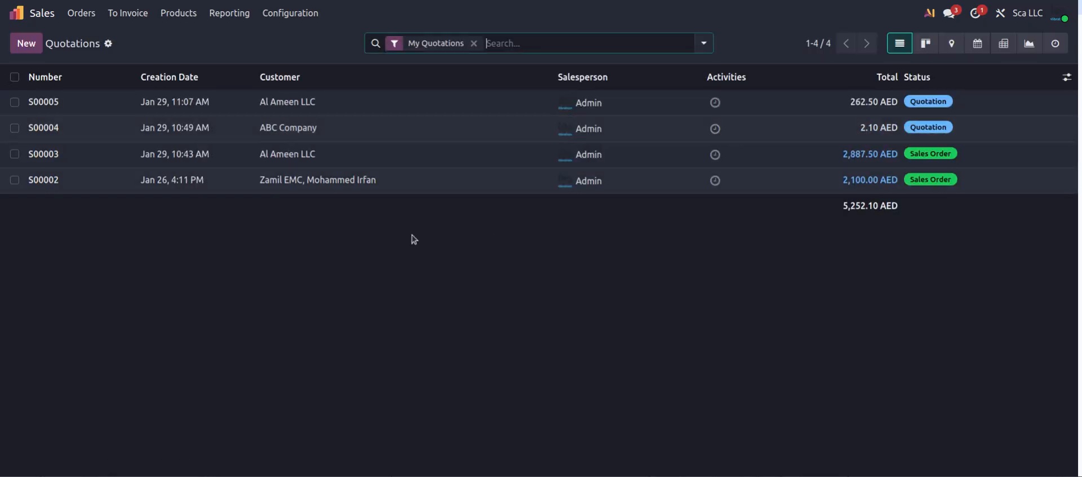
{"action": "left_click", "coordinate": [180, 15]}
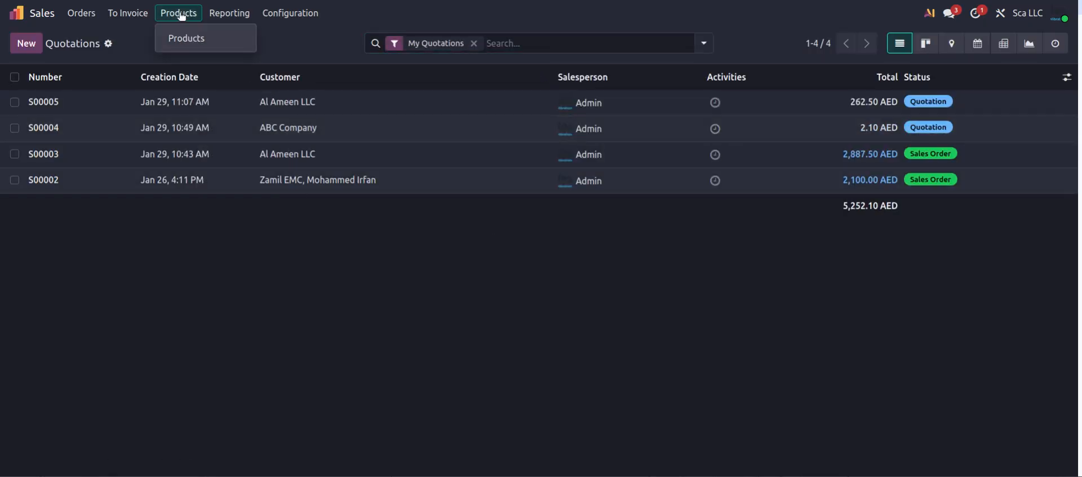
{"action": "left_click", "coordinate": [193, 39]}
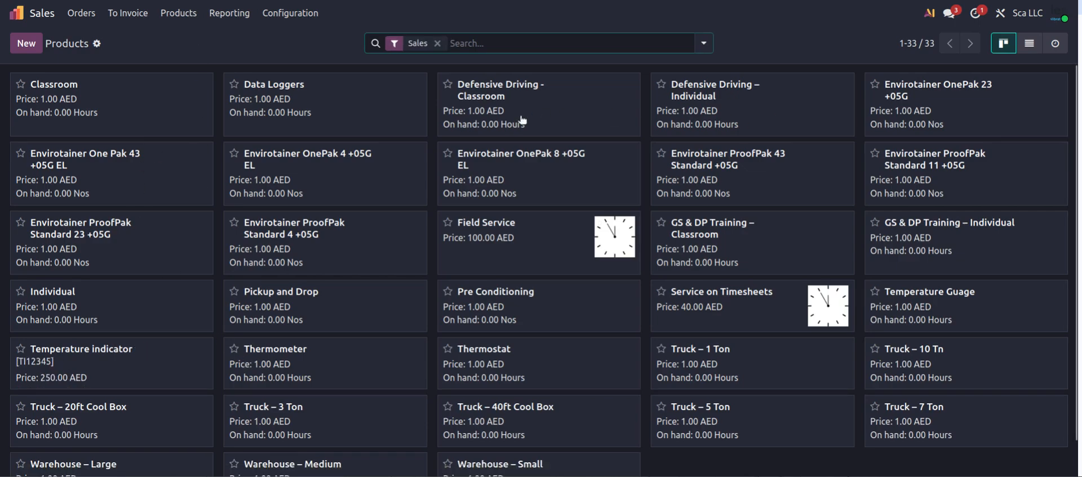
{"action": "scroll", "coordinate": [480, 142], "scroll_direction": "down", "scroll_amount": 1}
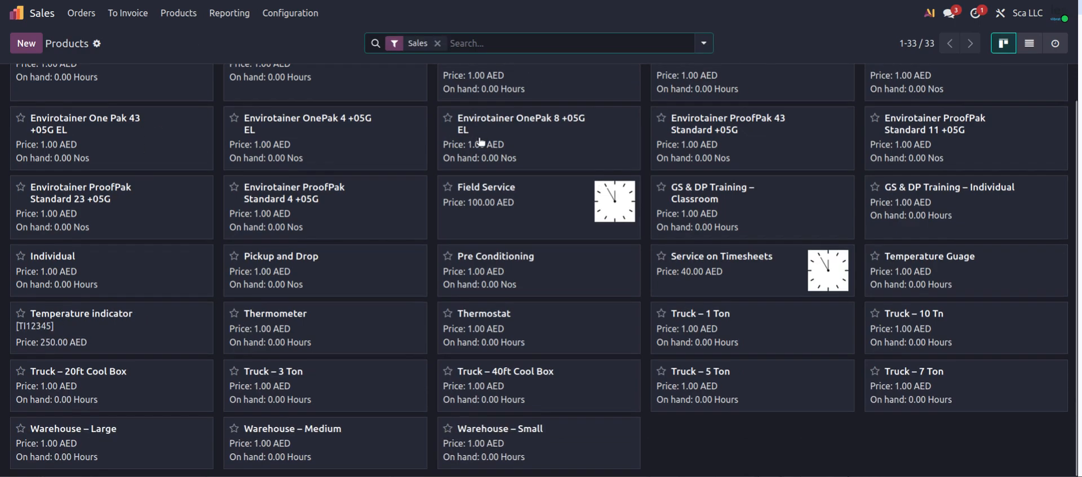
{"action": "scroll", "coordinate": [501, 209], "scroll_direction": "up", "scroll_amount": 1}
Start another product as a non-purchasable Service that creates a Project & Task on order from Field Service Template.
{"action": "left_click", "coordinate": [26, 42]}
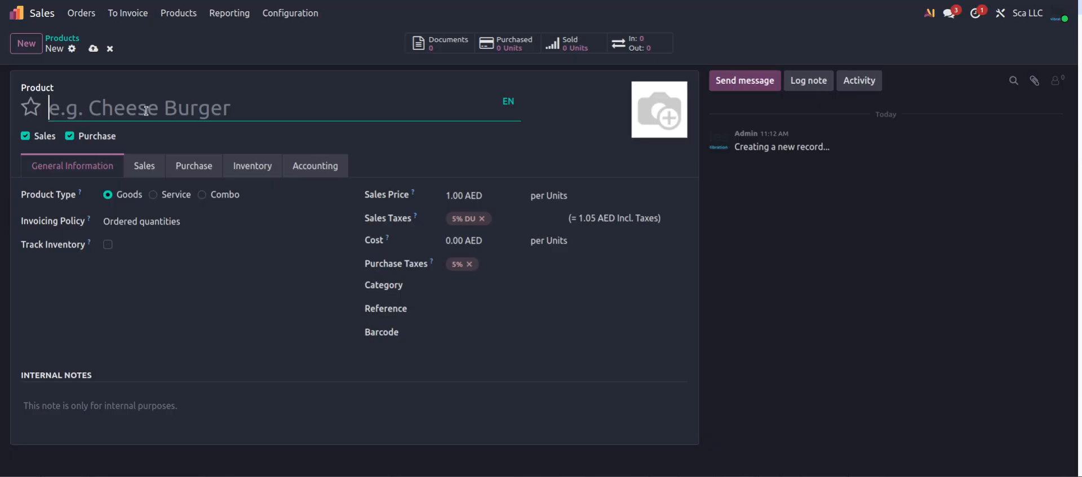
{"action": "left_click", "coordinate": [70, 136]}
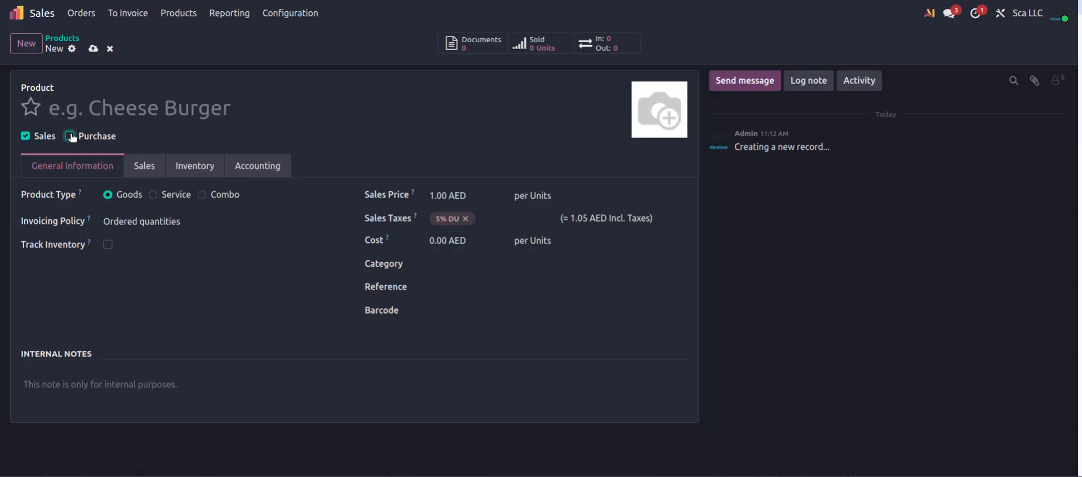
{"action": "left_click", "coordinate": [166, 200]}
{"action": "left_click", "coordinate": [150, 221]}
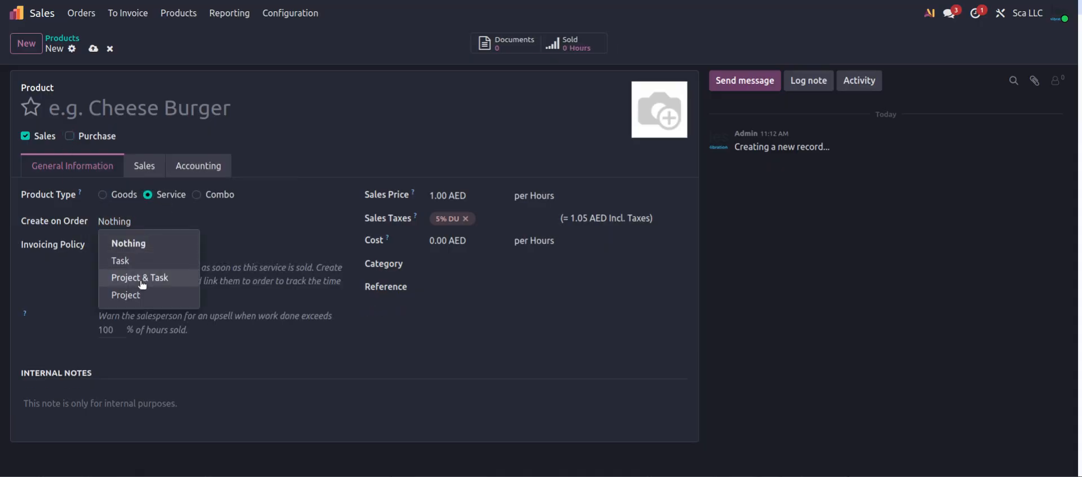
{"action": "left_click", "coordinate": [142, 285]}
{"action": "left_click", "coordinate": [135, 244]}
{"action": "left_click", "coordinate": [145, 265]}
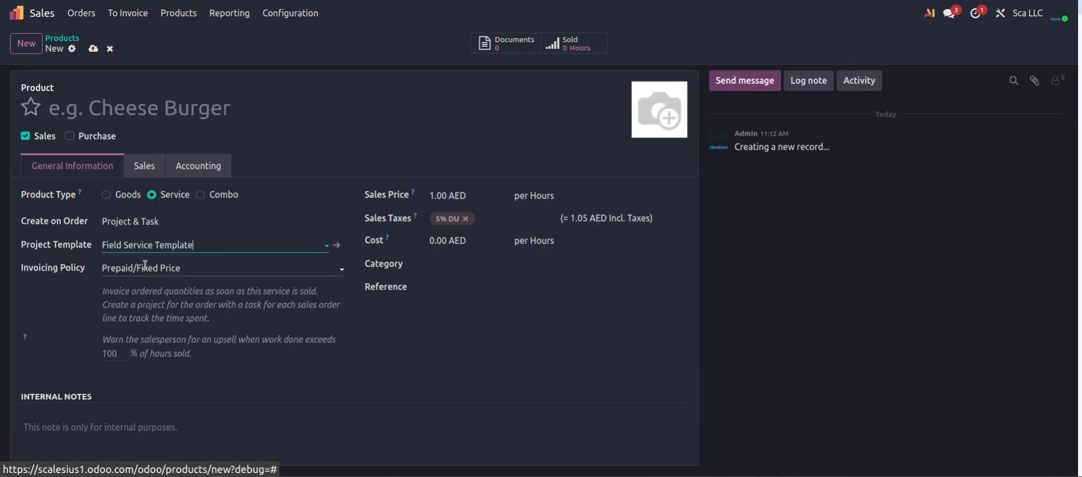
Review the new product's sales price, unit, category and reference fields, and discard the unsaved product.
{"action": "left_click", "coordinate": [444, 191]}
{"action": "left_click", "coordinate": [556, 194]}
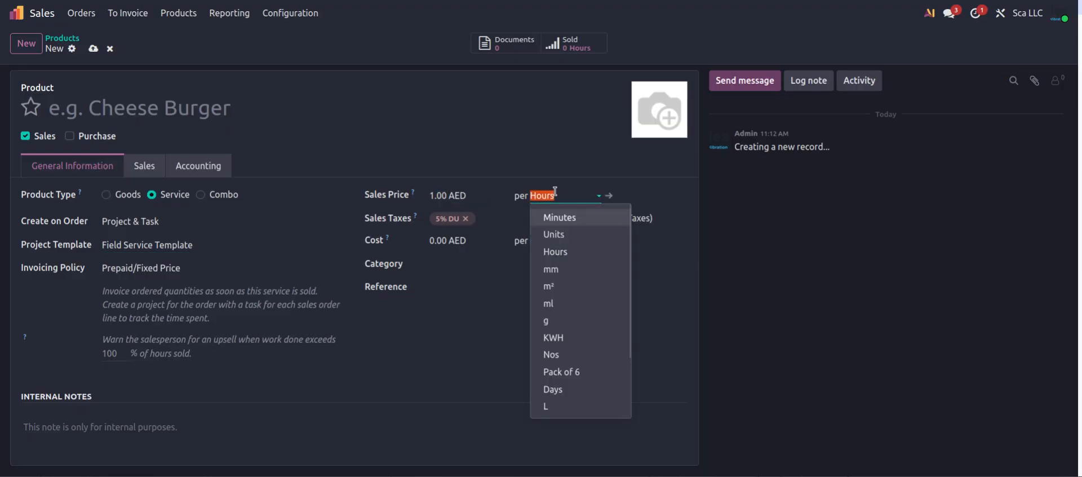
{"action": "left_click", "coordinate": [465, 259]}
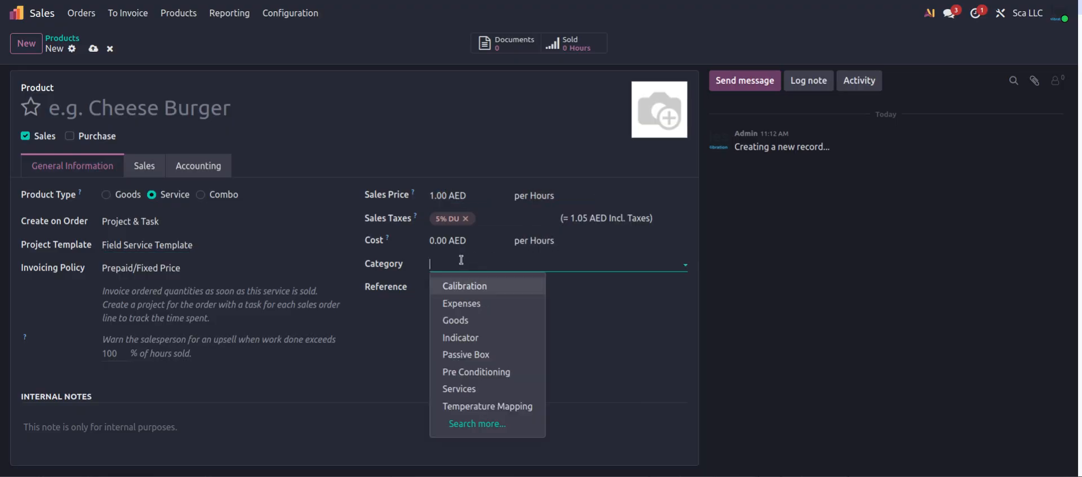
{"action": "left_click", "coordinate": [610, 351]}
{"action": "left_click", "coordinate": [478, 285]}
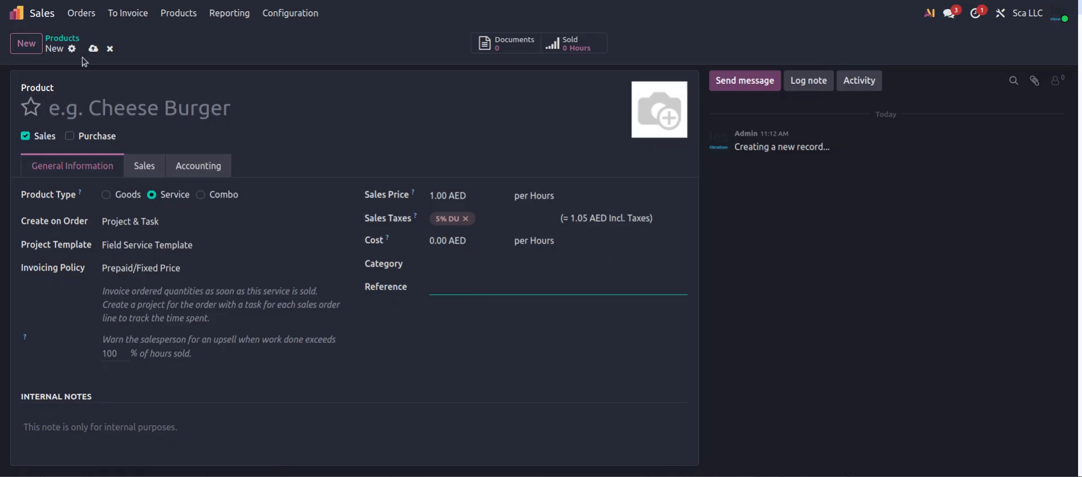
{"action": "left_click", "coordinate": [110, 49]}
Switch to Inventory, open its product list and remove the Goods filter to show all products.
{"action": "left_click", "coordinate": [12, 17]}
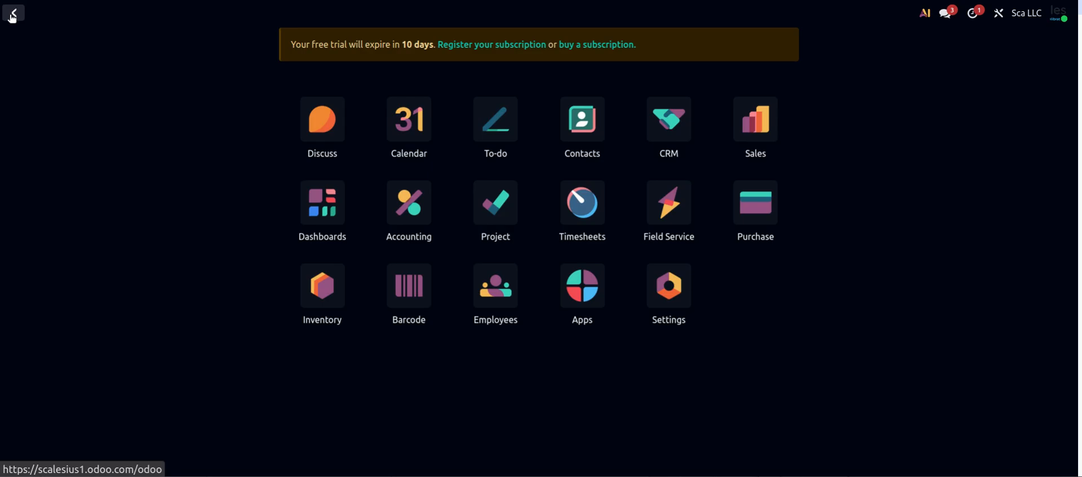
{"action": "left_click", "coordinate": [322, 312]}
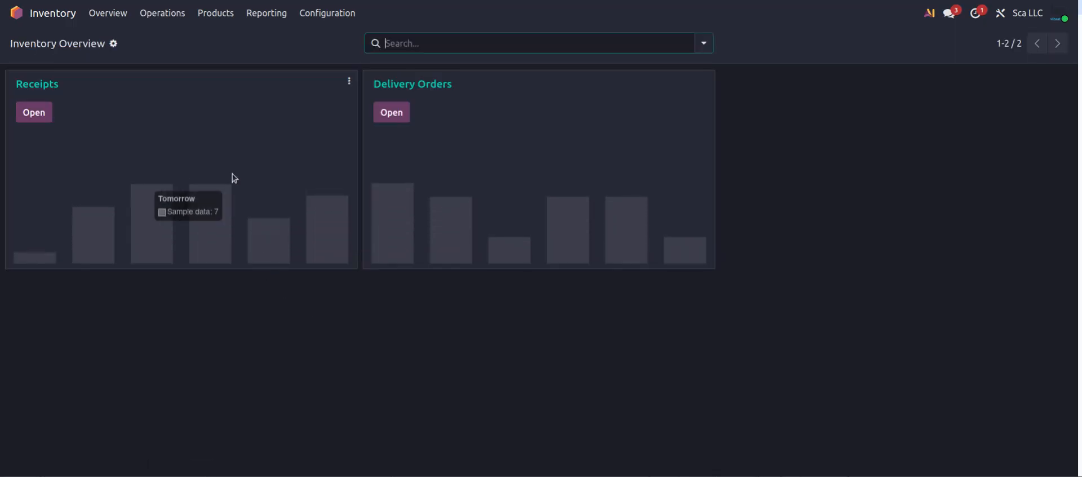
{"action": "left_click", "coordinate": [217, 12]}
{"action": "left_click", "coordinate": [227, 37]}
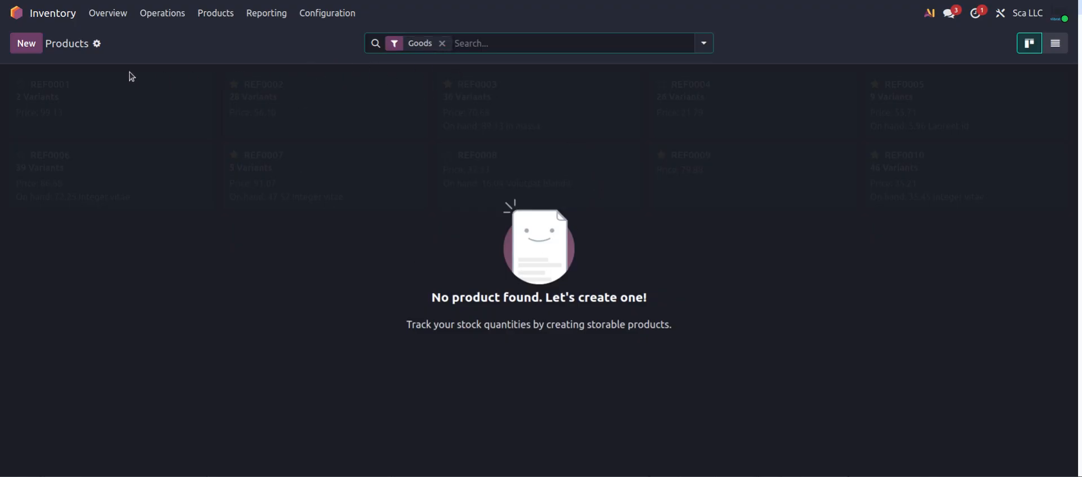
{"action": "left_click", "coordinate": [443, 44]}
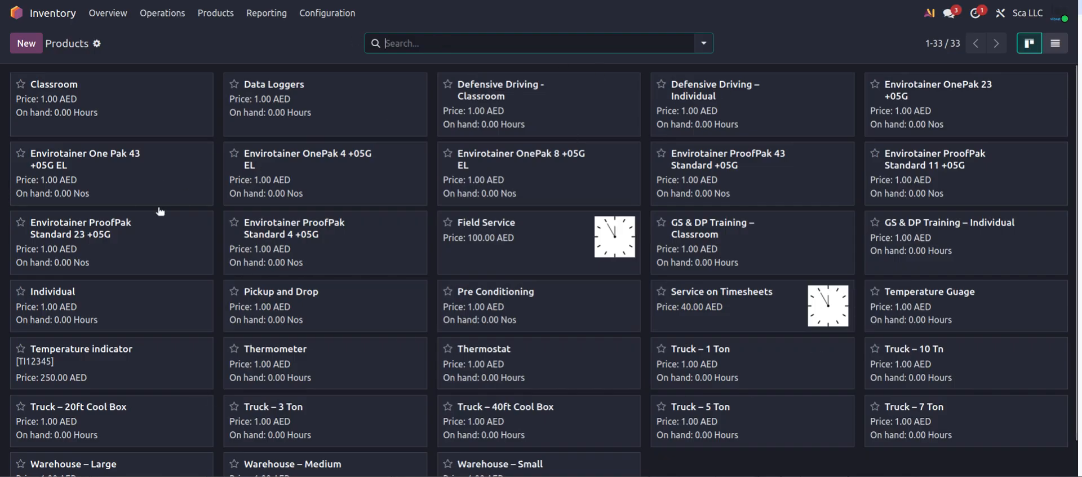
Switch to Sales and open the list of product categories from its configuration.
{"action": "left_click", "coordinate": [16, 12]}
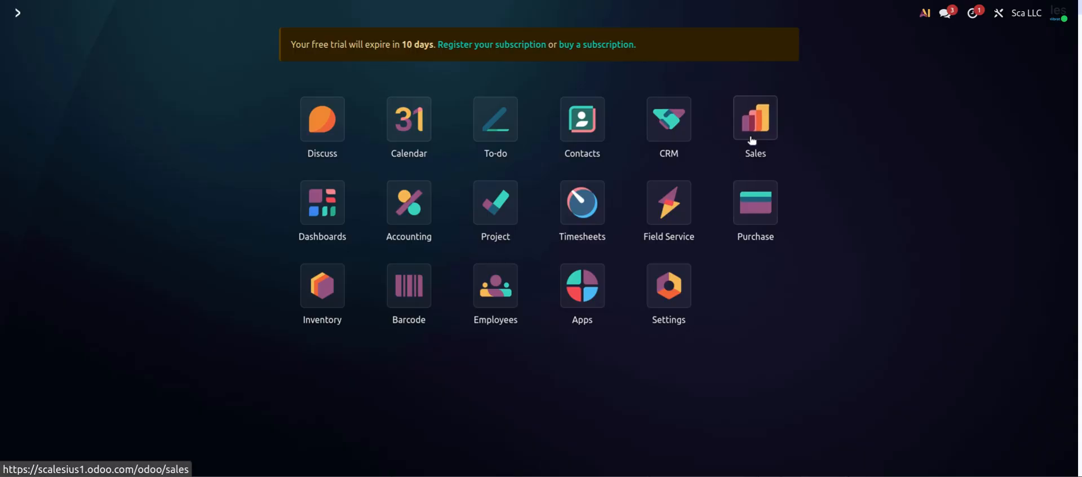
{"action": "left_click", "coordinate": [755, 121]}
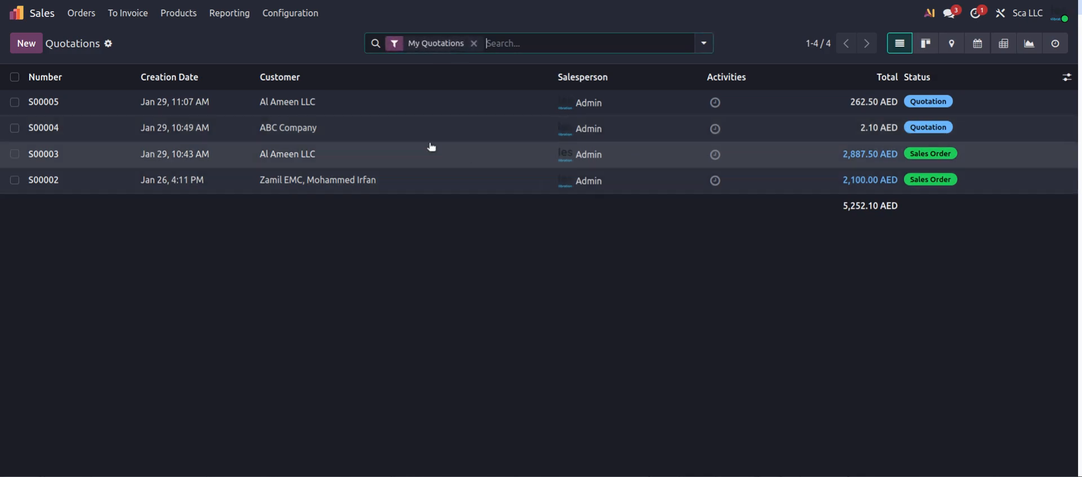
{"action": "left_click", "coordinate": [303, 20]}
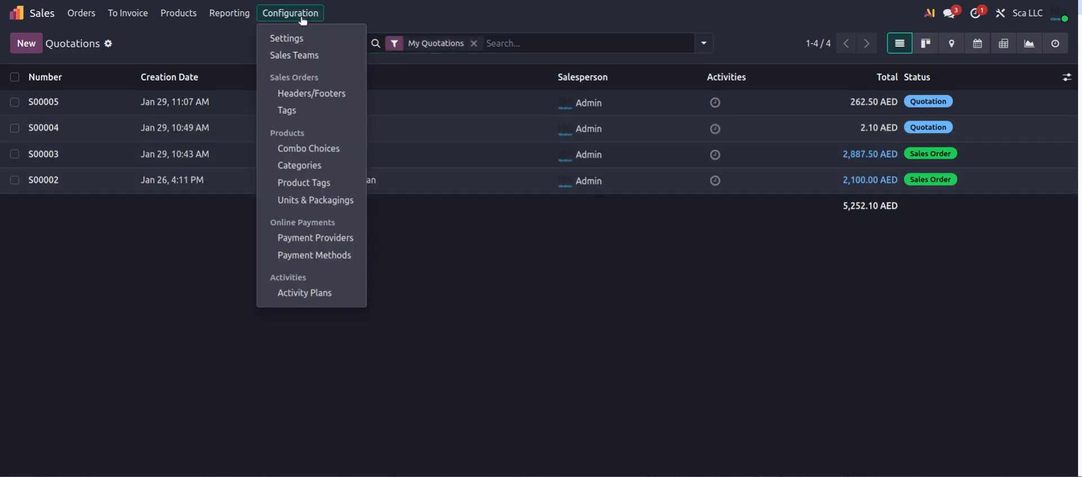
{"action": "left_click", "coordinate": [305, 173]}
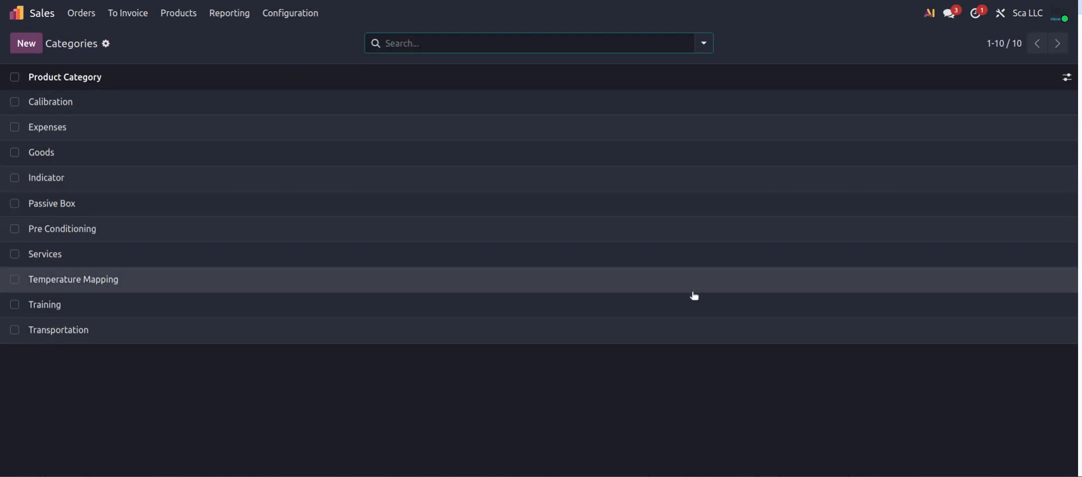
Start a new product category, review its parent category and income account choices, and return to the category list without filling it in.
{"action": "left_click", "coordinate": [31, 50]}
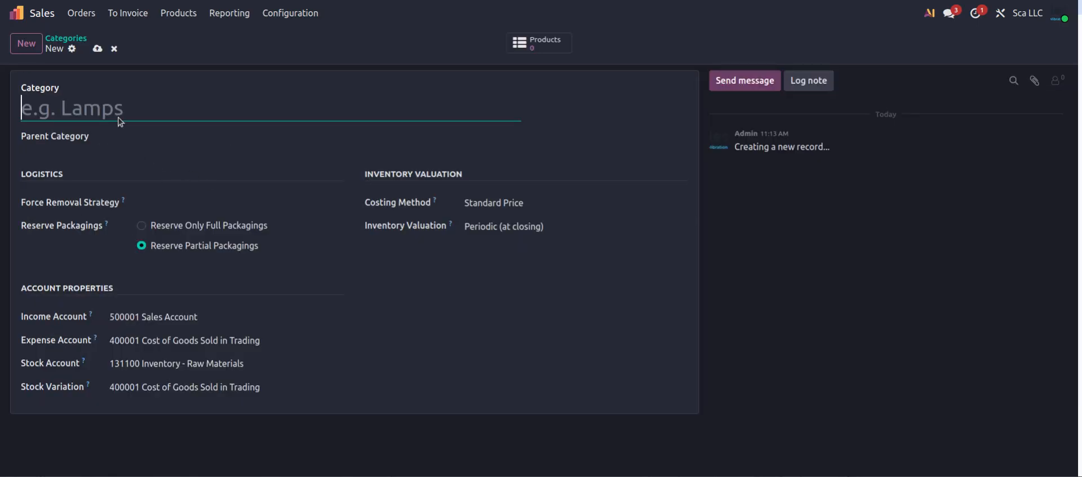
{"action": "left_click", "coordinate": [127, 142]}
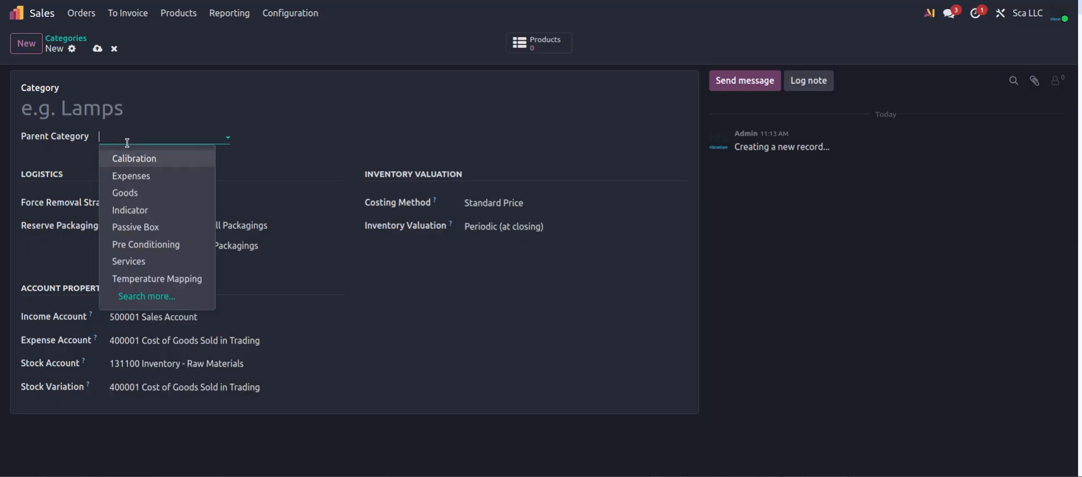
{"action": "left_click", "coordinate": [269, 165]}
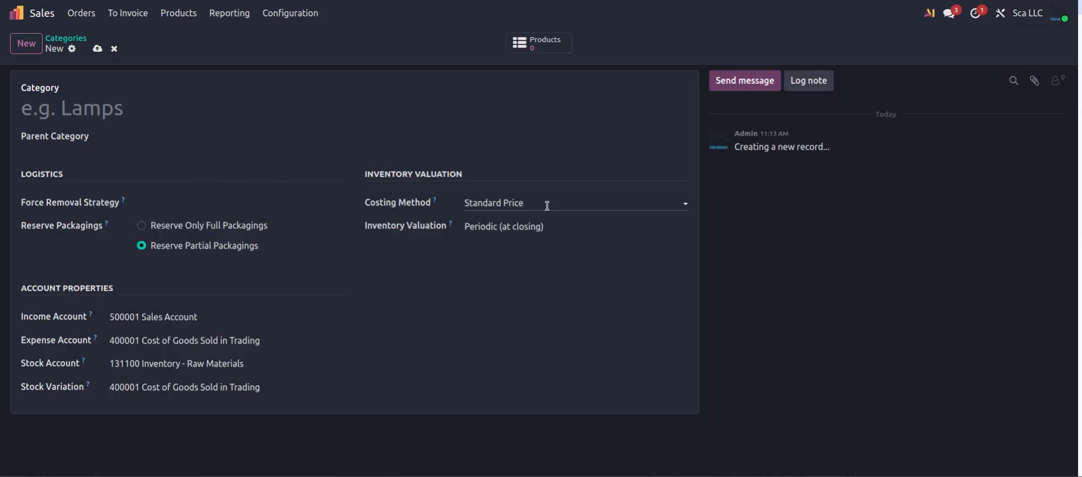
{"action": "left_click", "coordinate": [167, 317]}
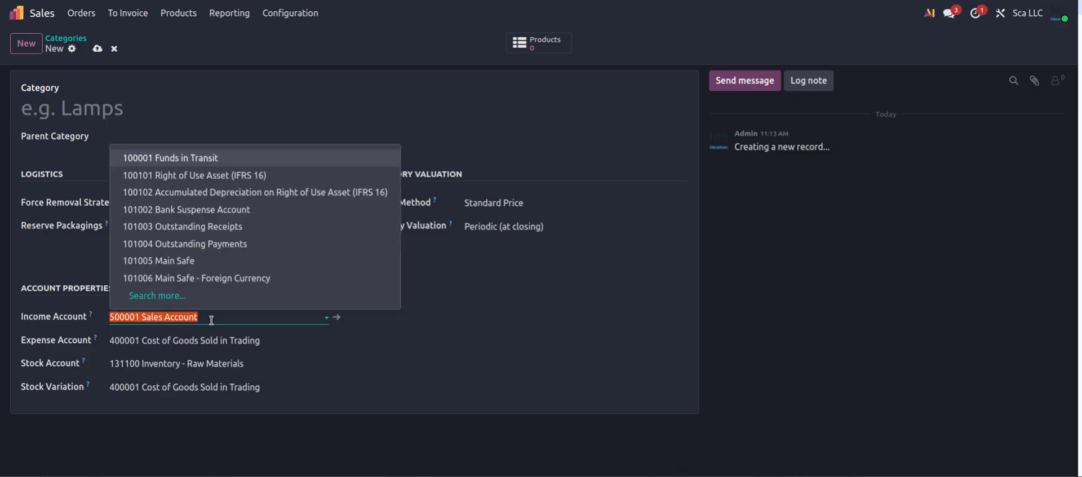
{"action": "left_click", "coordinate": [211, 320]}
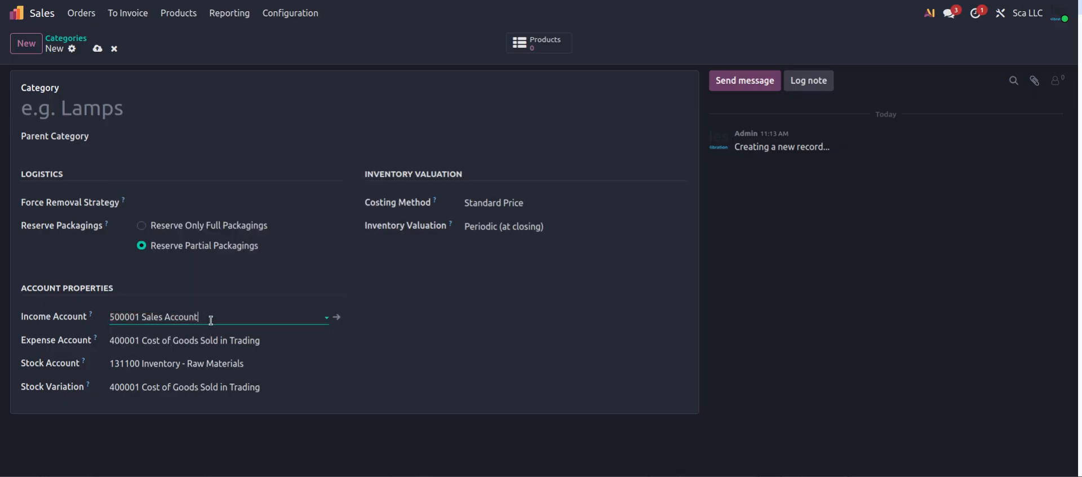
{"action": "left_click", "coordinate": [73, 39]}
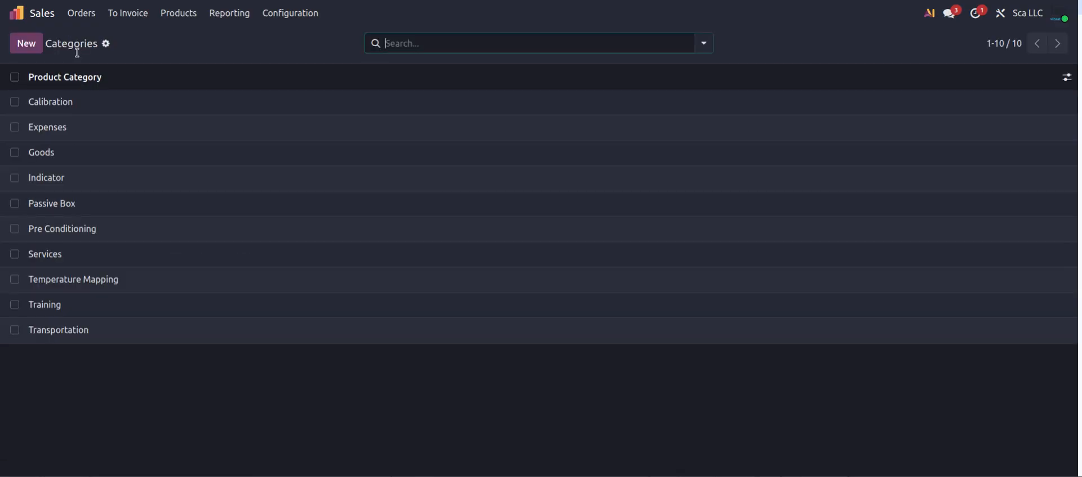
Open the Calibration category, examine its income account, and return to the category list.
{"action": "left_click", "coordinate": [71, 103]}
{"action": "left_click", "coordinate": [217, 317]}
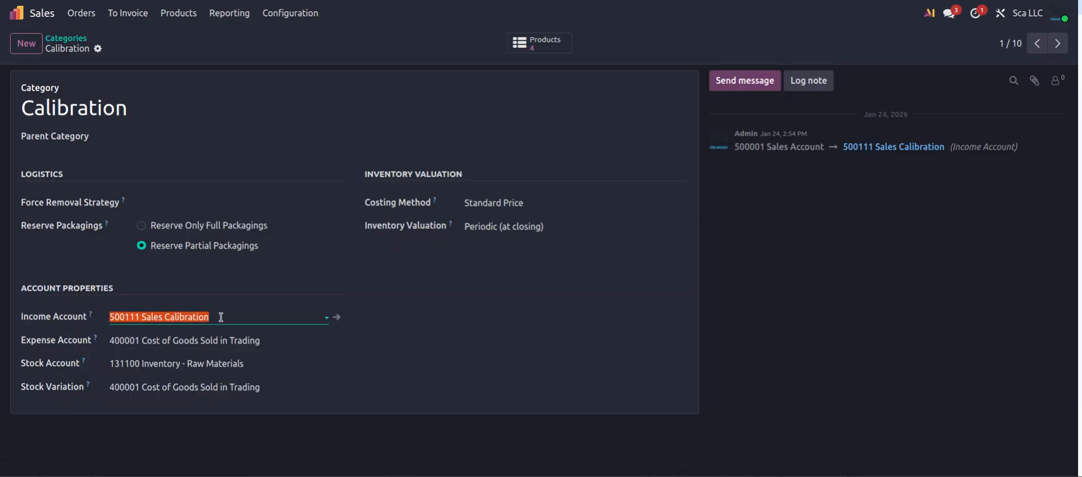
{"action": "left_click", "coordinate": [215, 320]}
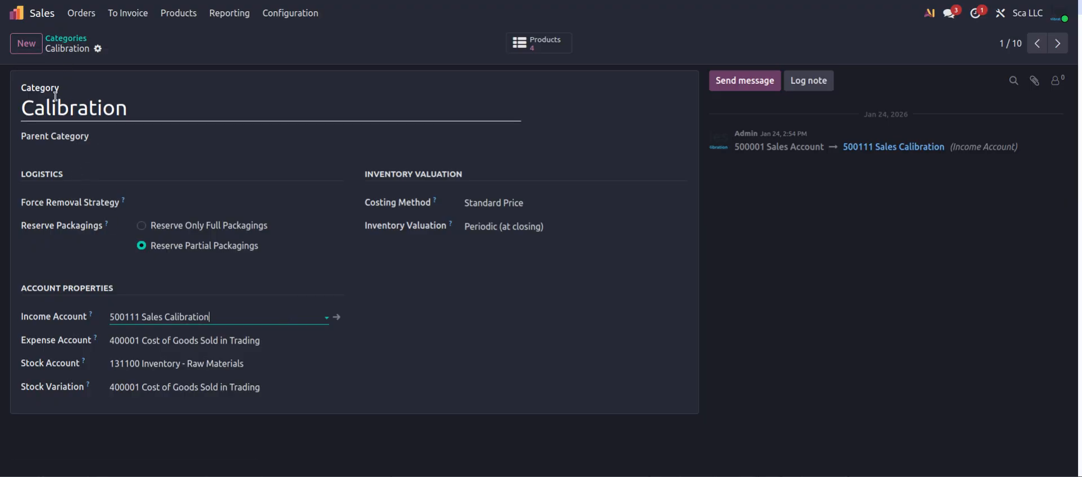
{"action": "left_click", "coordinate": [66, 38]}
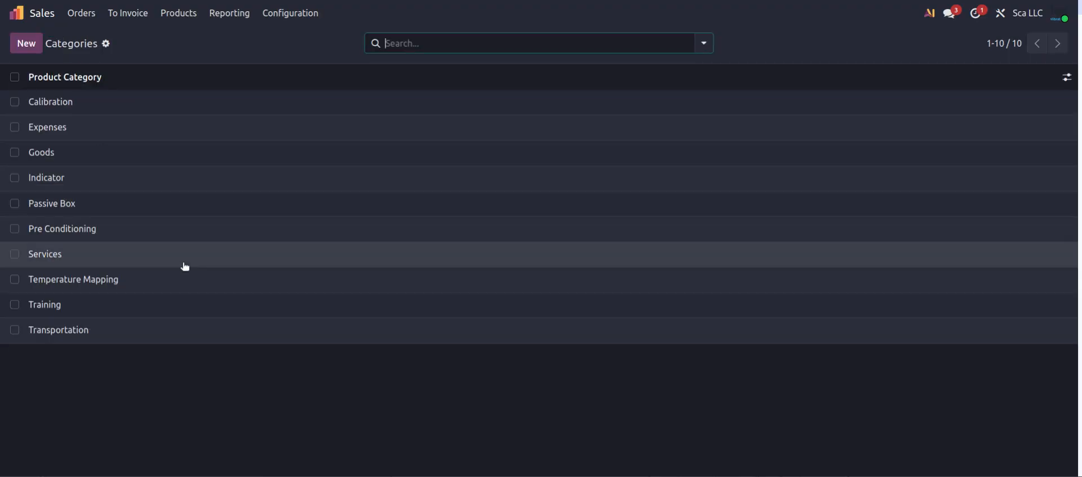
Switch to Inventory, view its product category list, and go back to the home screen.
{"action": "left_click", "coordinate": [16, 13]}
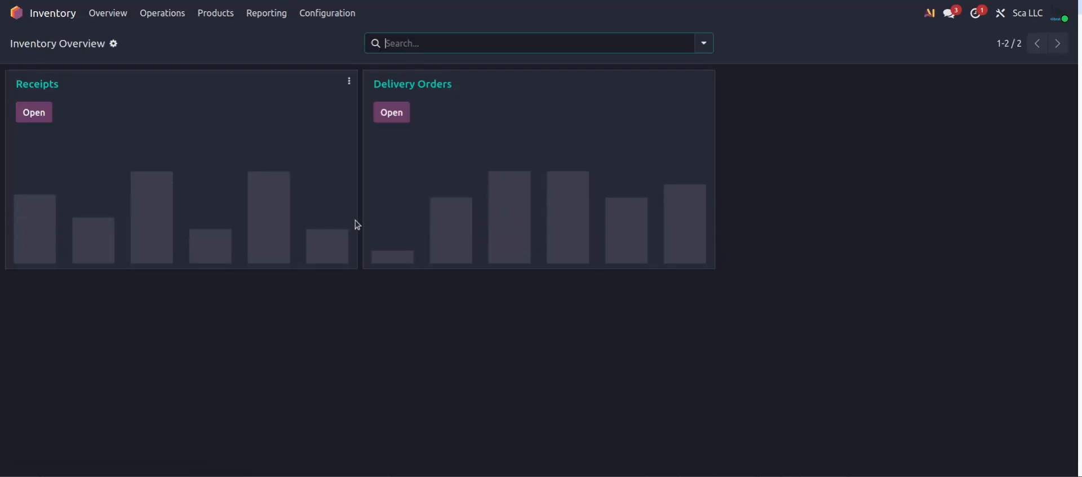
{"action": "left_click", "coordinate": [329, 14]}
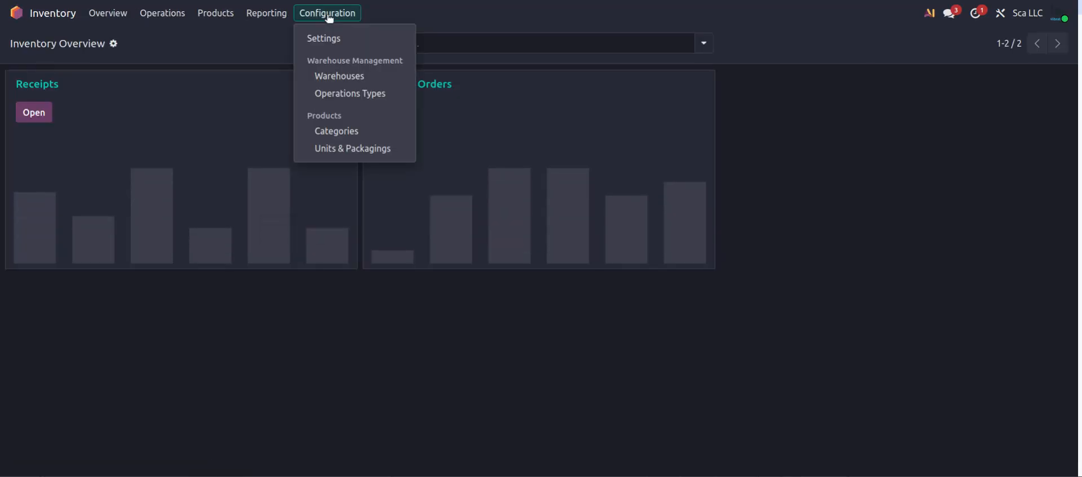
{"action": "left_click", "coordinate": [337, 131]}
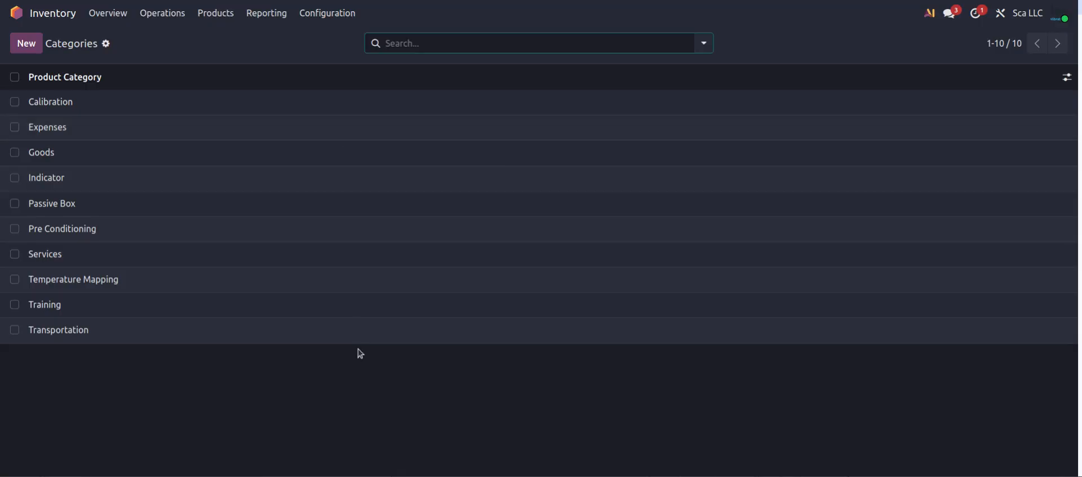
{"action": "left_click", "coordinate": [17, 17]}
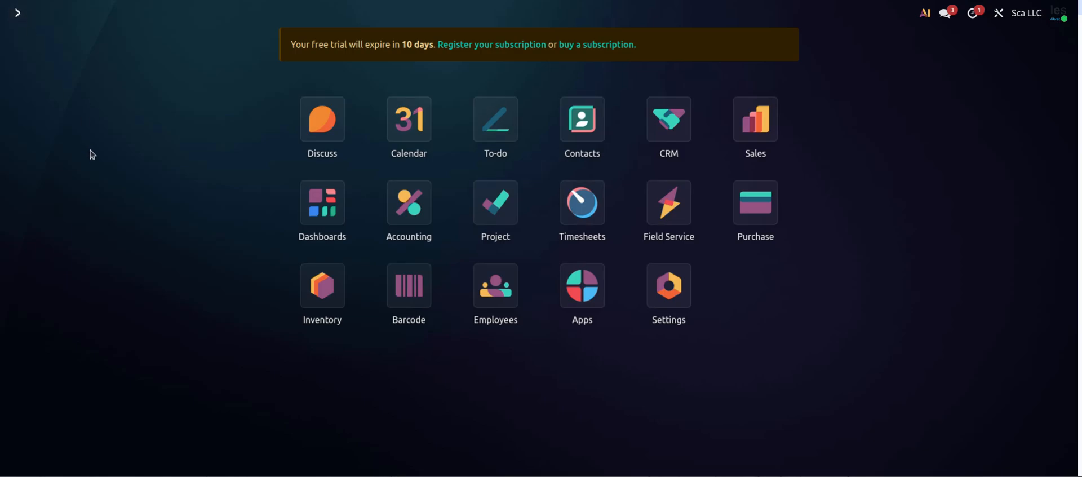